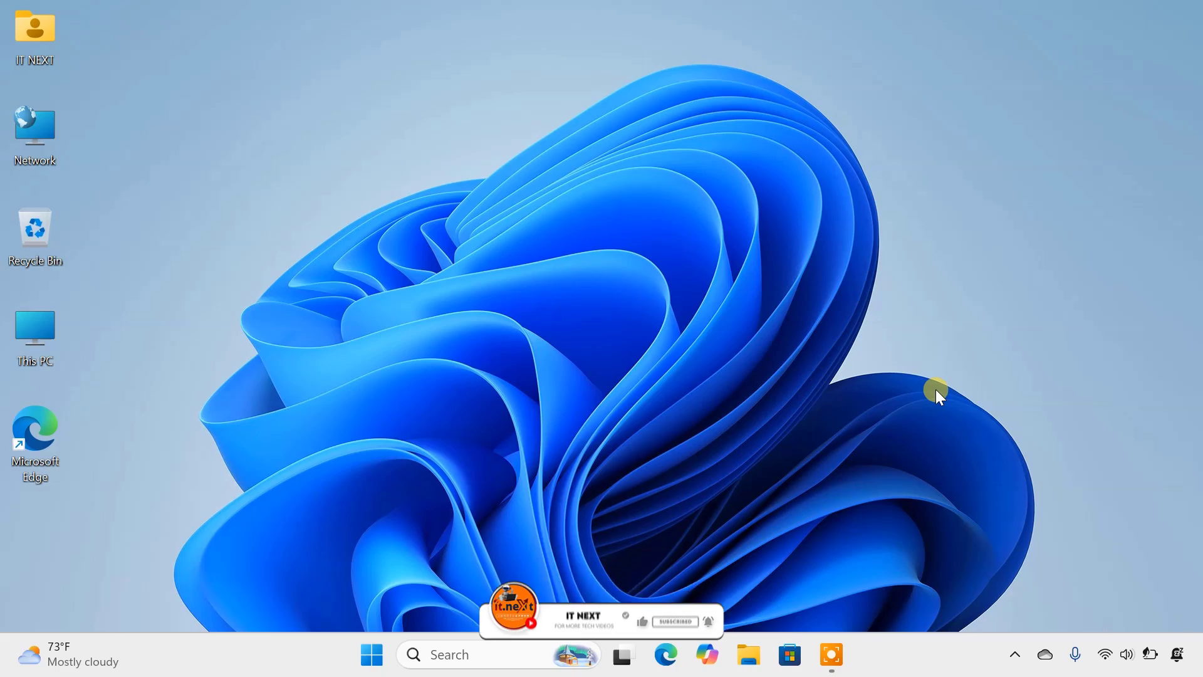
# - Launch Google Chrome from the Start menu search
pyautogui.click(364, 666)
pyautogui.write('ch')
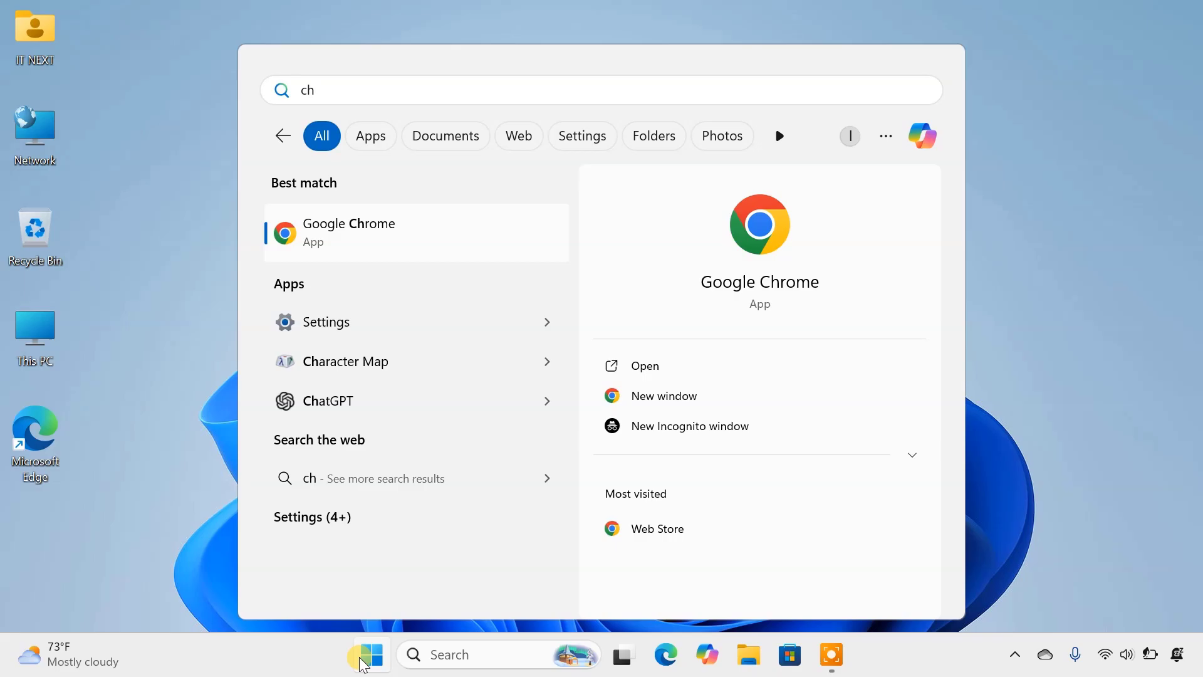
pyautogui.press('Return')
# - Search 'download windows 10 iso' and bring up Inspect on Microsoft's Download Windows 10 page
pyautogui.write('downloa')
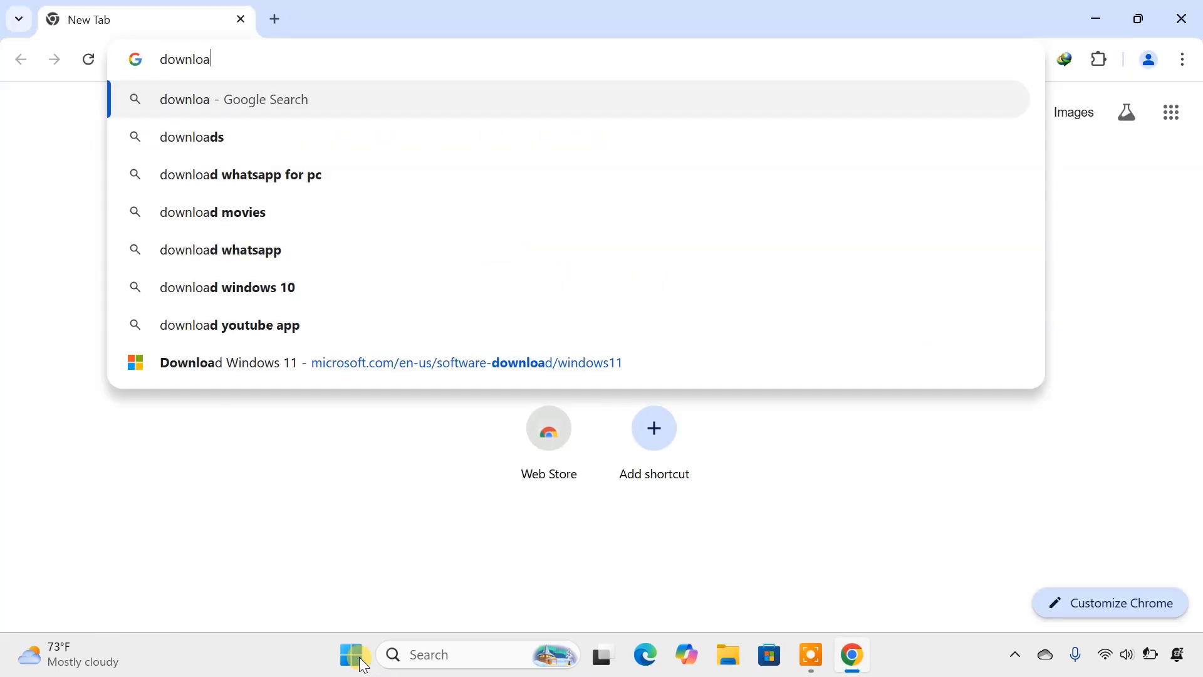
pyautogui.write('d windows 10 iso')
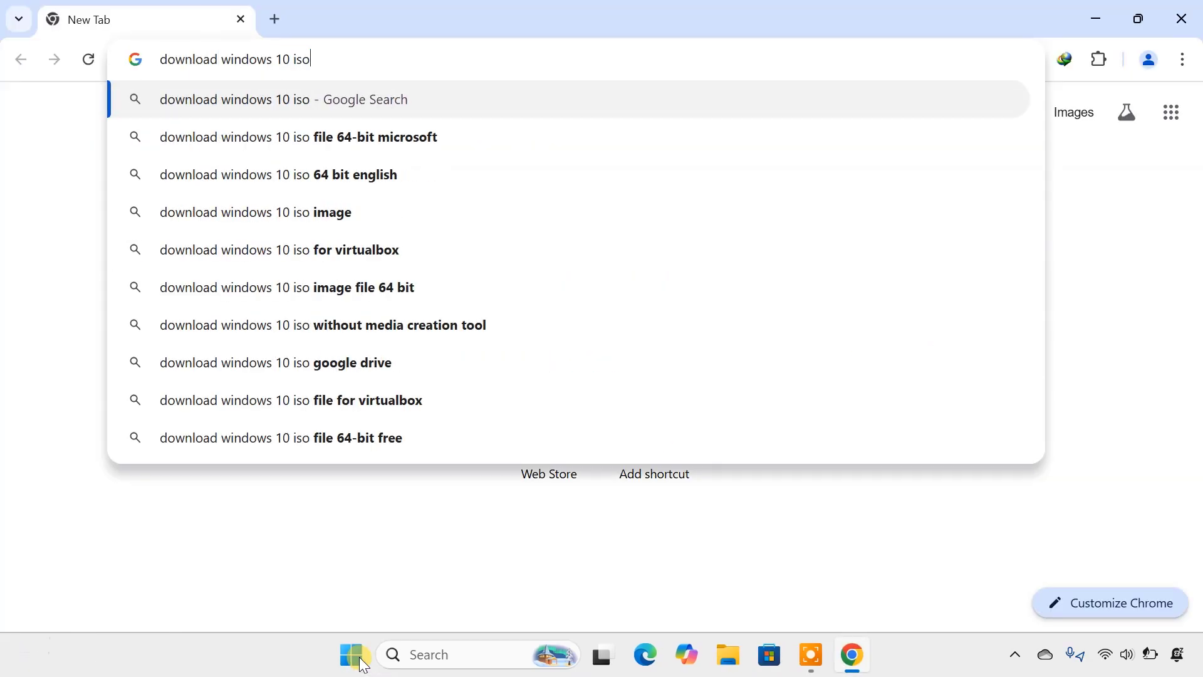
pyautogui.press('Return')
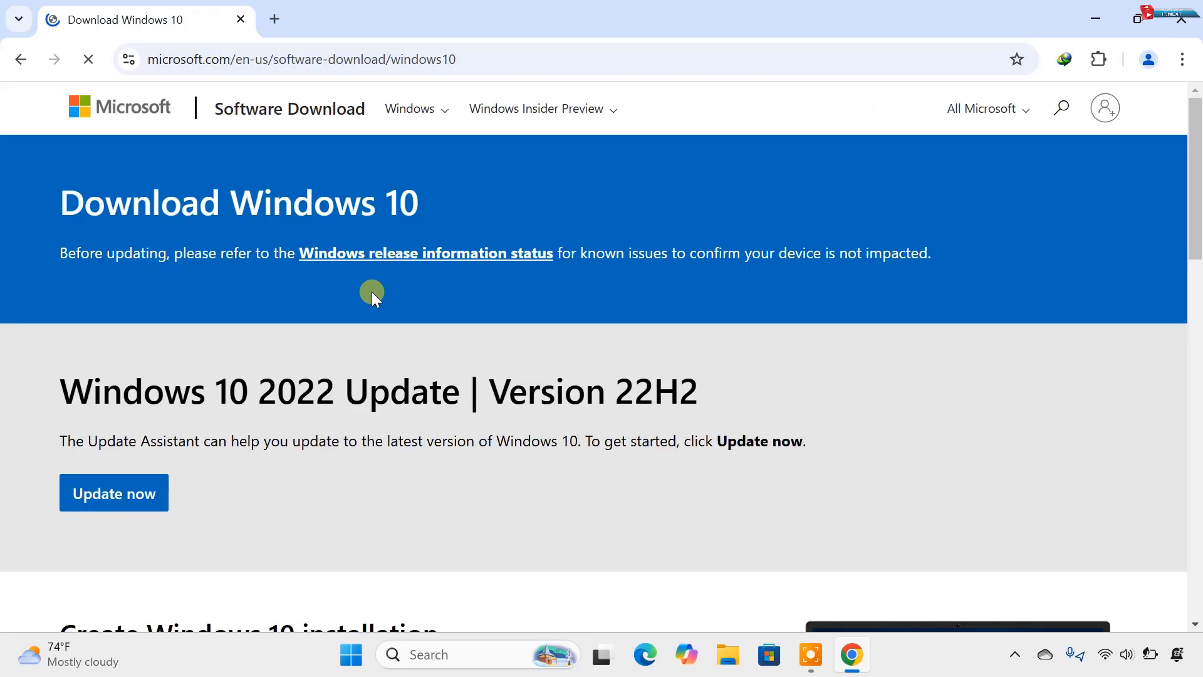
pyautogui.scroll(-12, 371, 291)
pyautogui.scroll(5, 242, 193)
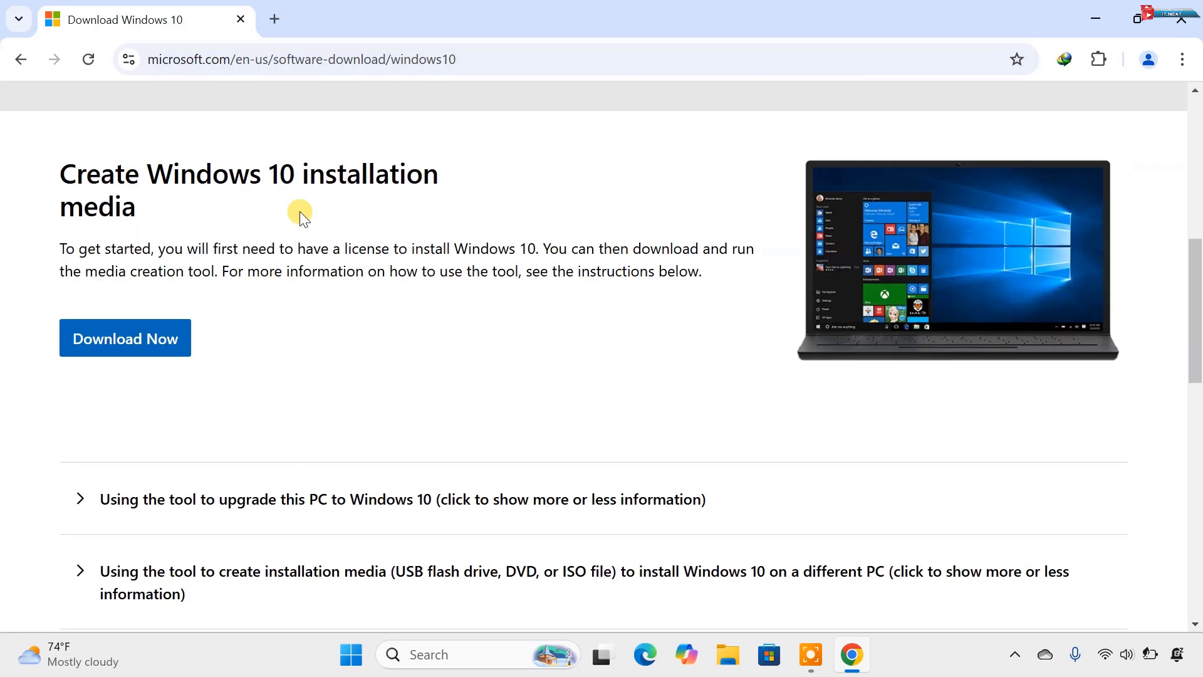
pyautogui.scroll(10, 299, 212)
pyautogui.rightClick(925, 460)
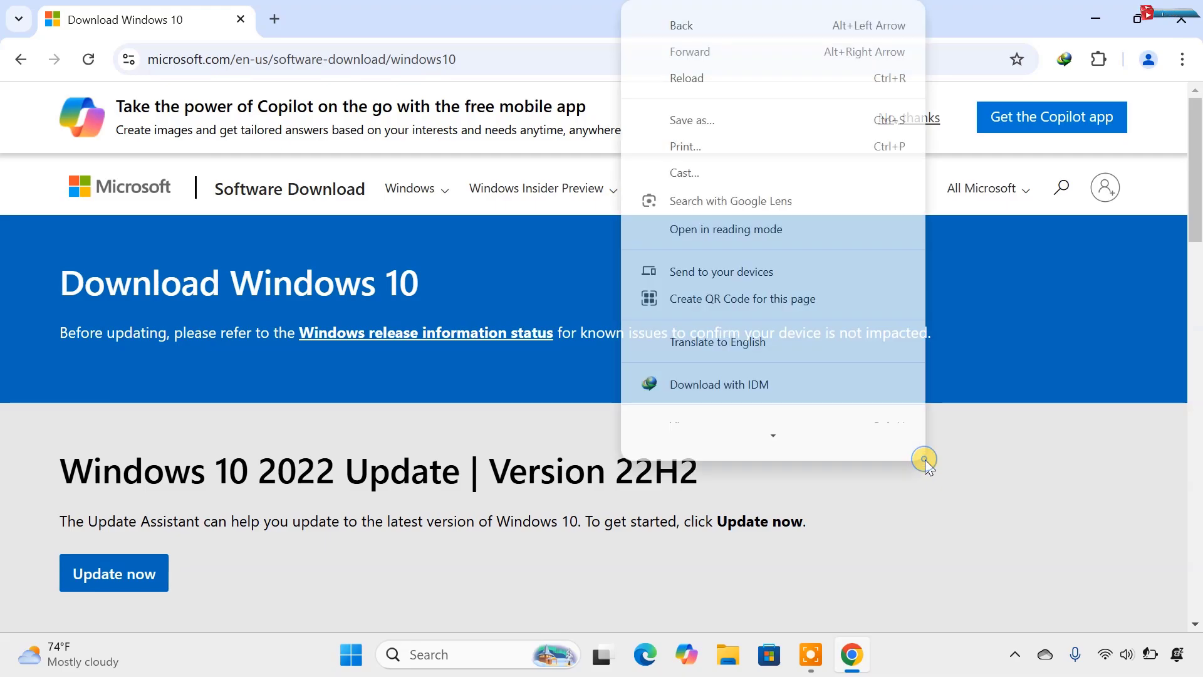
pyautogui.moveTo(772, 436)
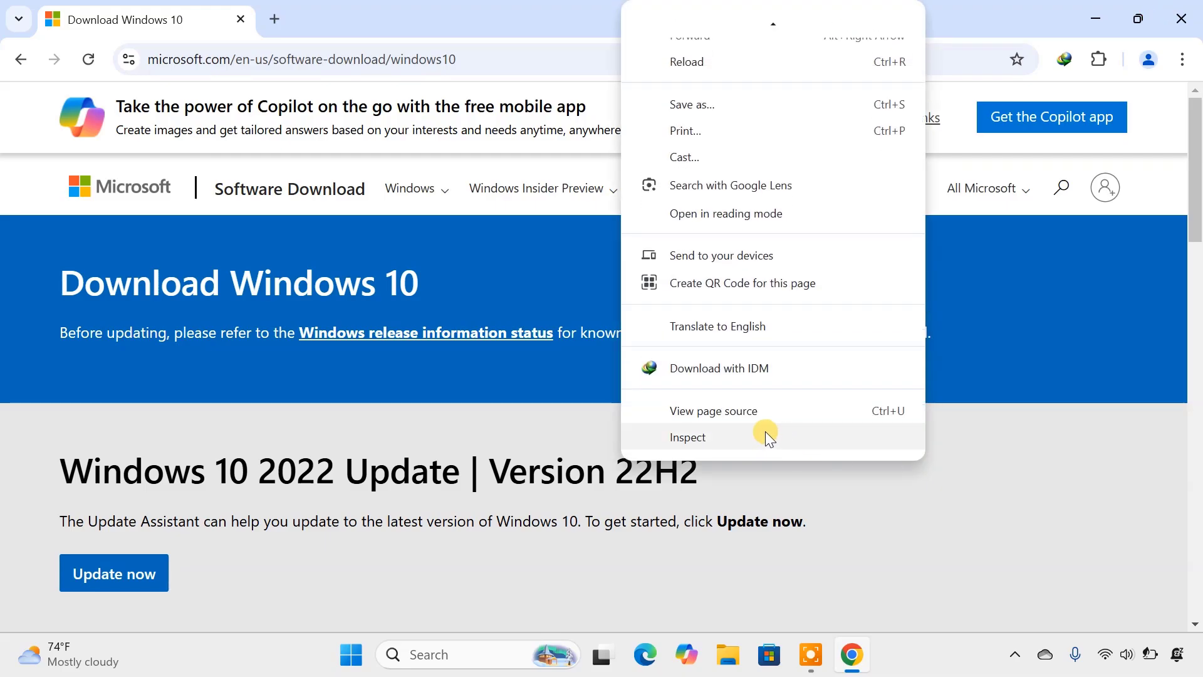
# - Open DevTools, emulate a Samsung Galaxy S20 Ultra, and reload to reach the Disc Image (ISO File) page
pyautogui.click(731, 438)
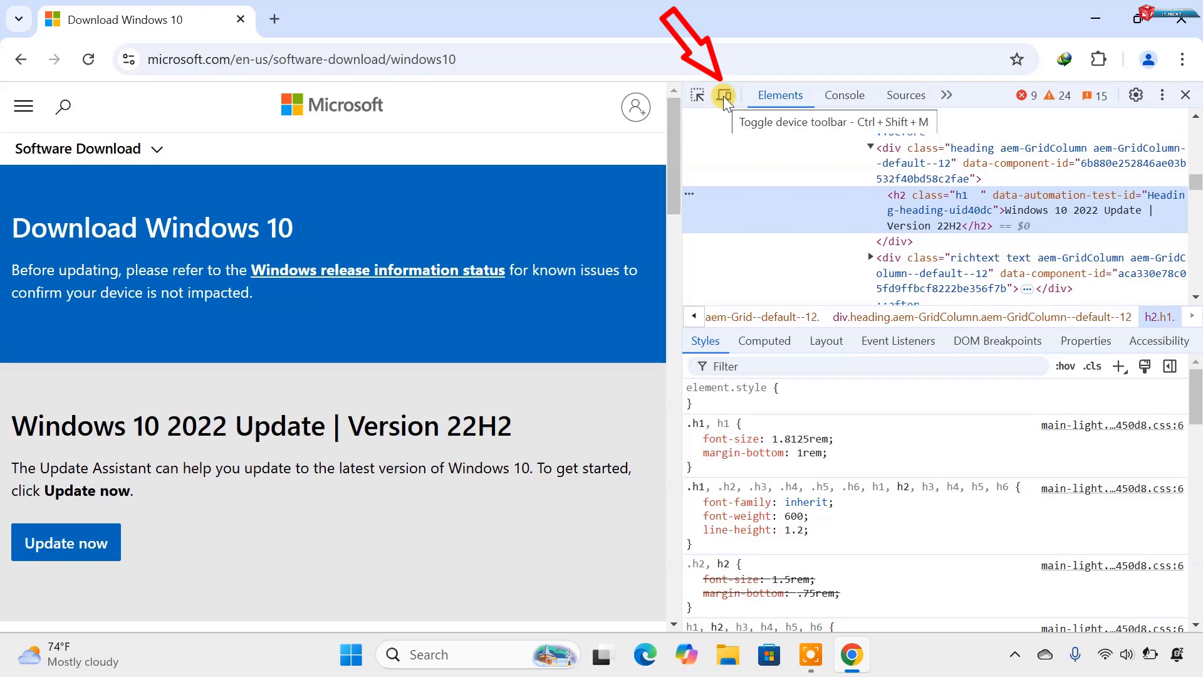
pyautogui.click(725, 97)
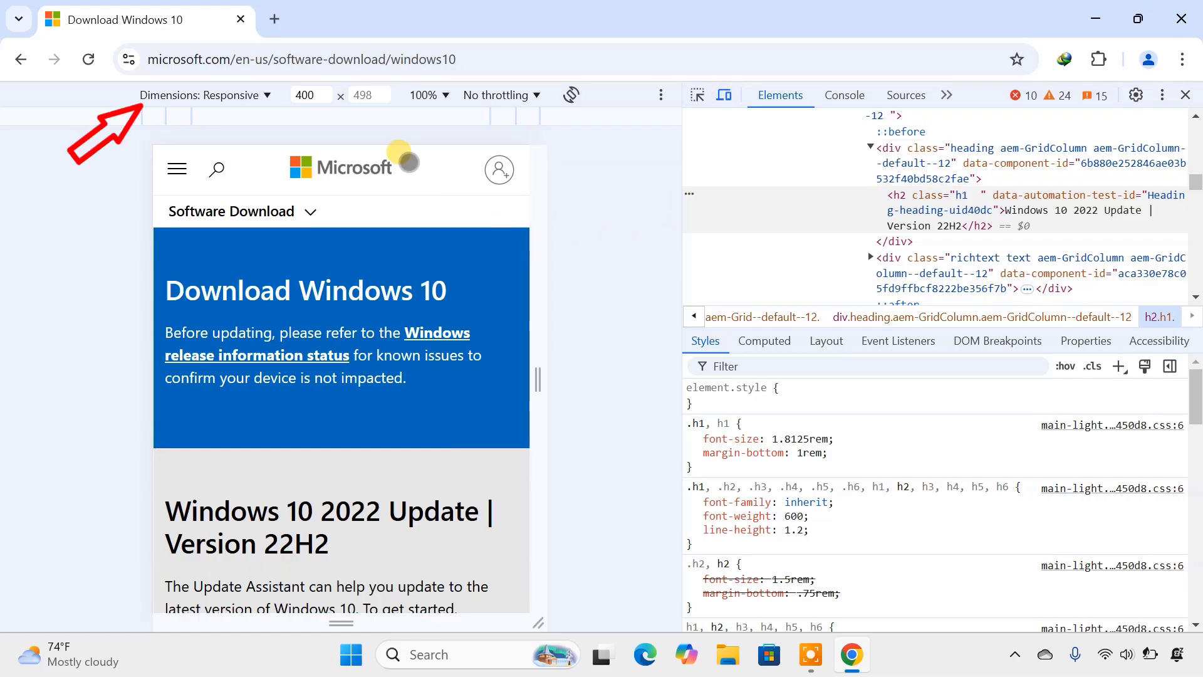
pyautogui.click(270, 96)
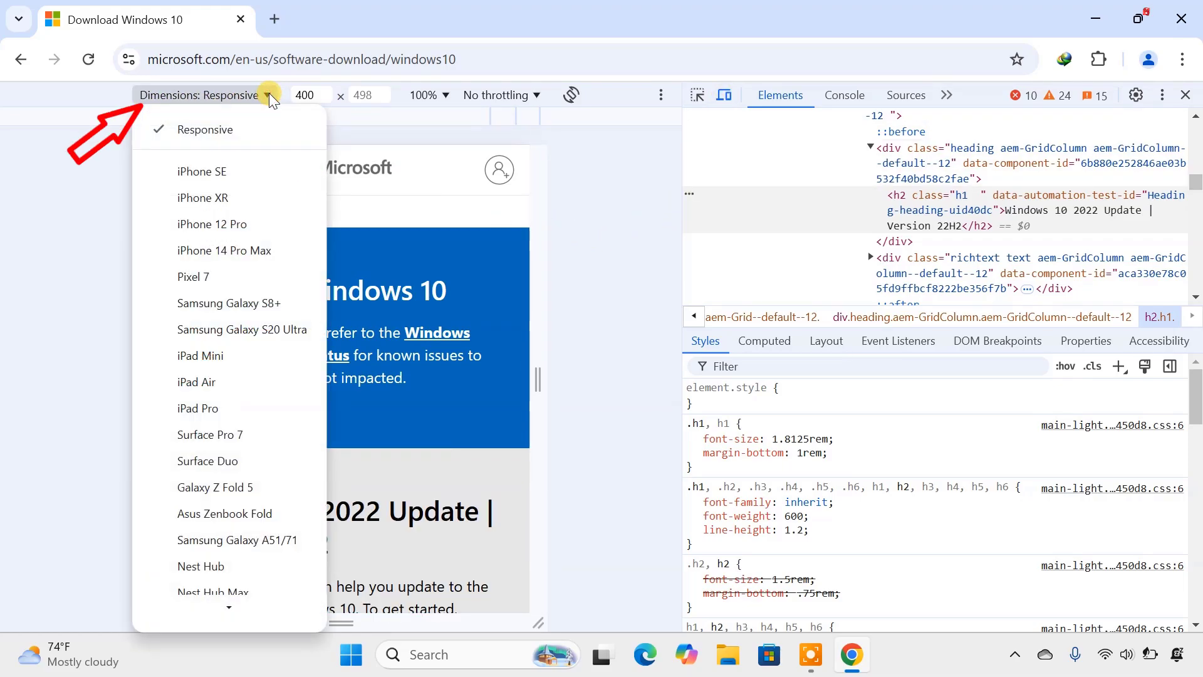
pyautogui.click(258, 327)
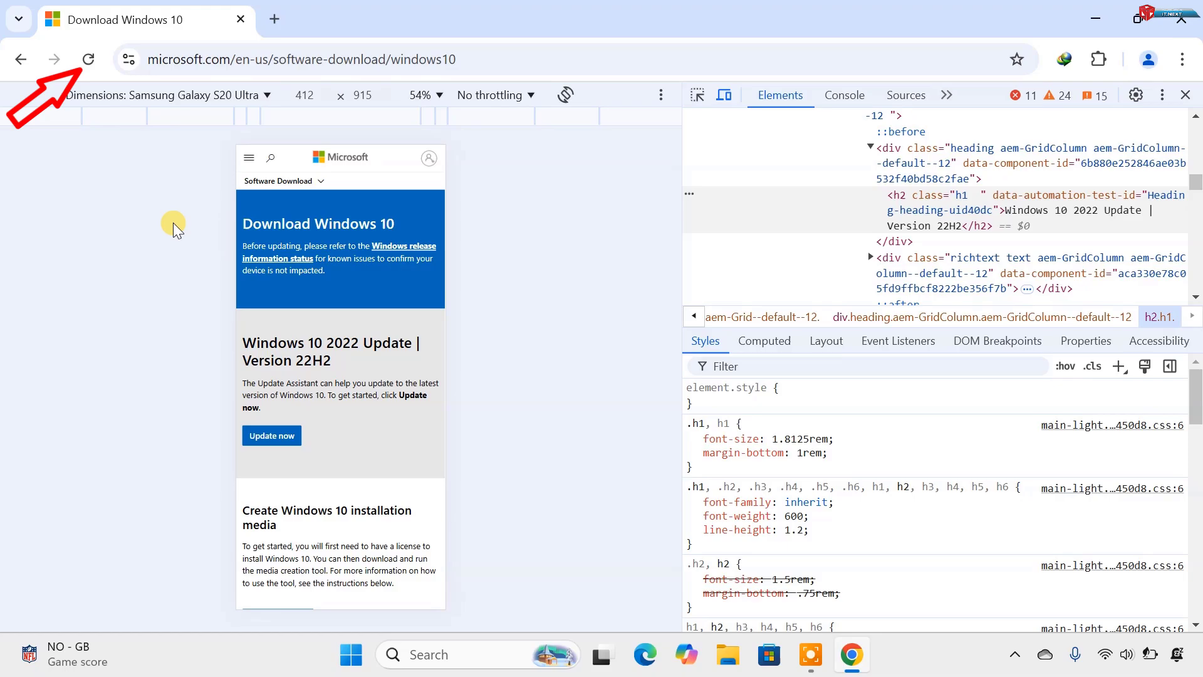
pyautogui.click(84, 60)
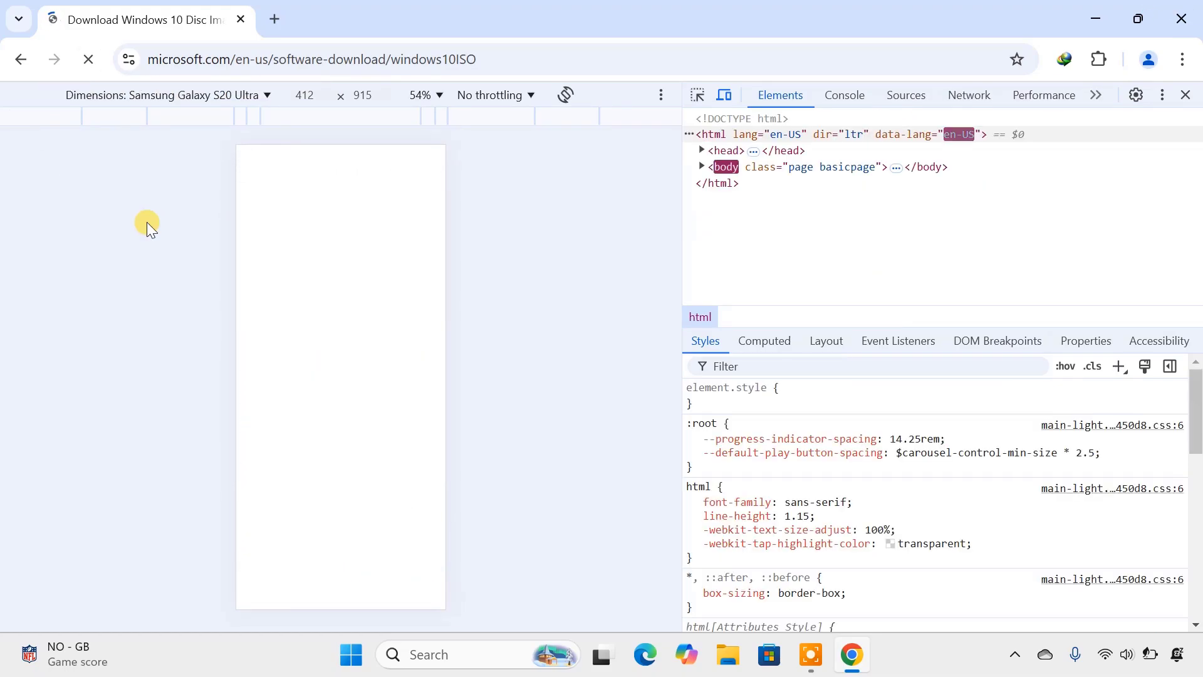
pyautogui.scroll(-5, 322, 303)
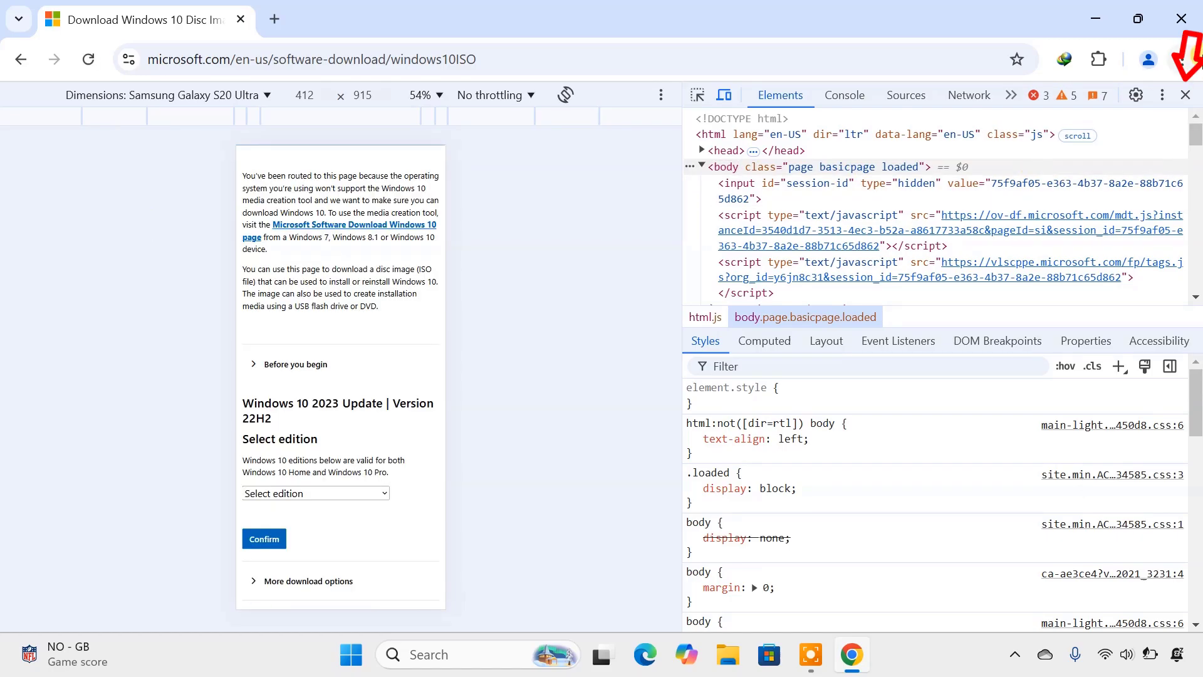
# - Close DevTools and confirm 'Windows 10 (multi-edition ISO)' as the edition
pyautogui.click(1183, 96)
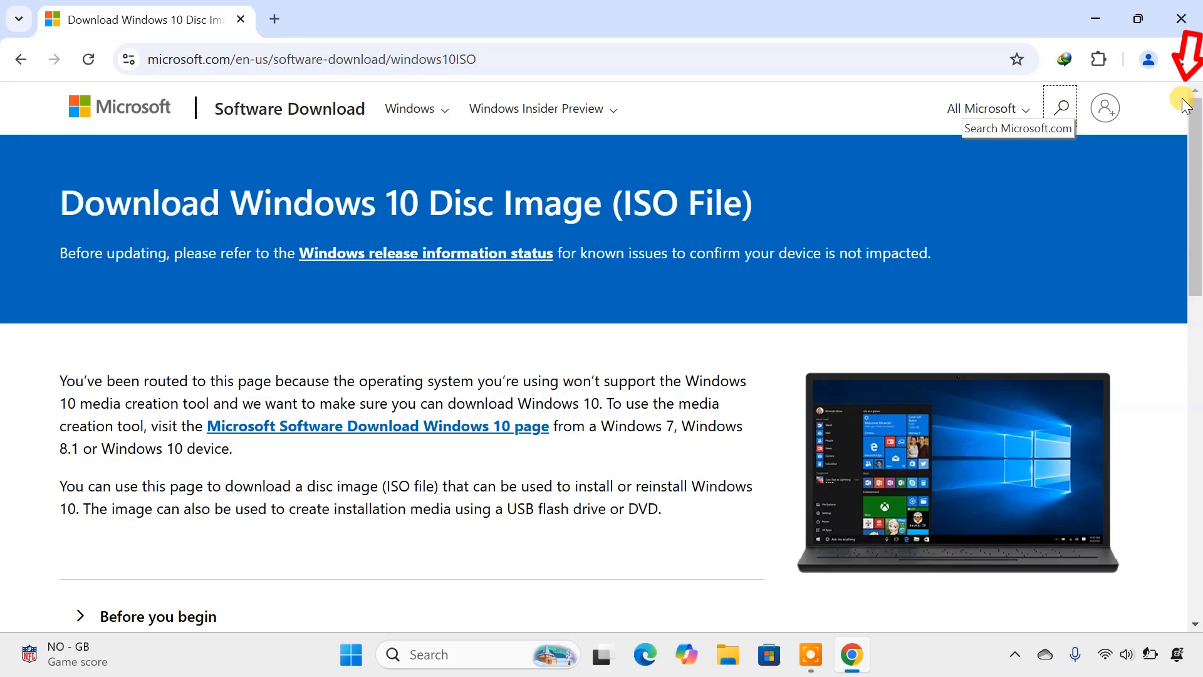
pyautogui.scroll(-8, 627, 398)
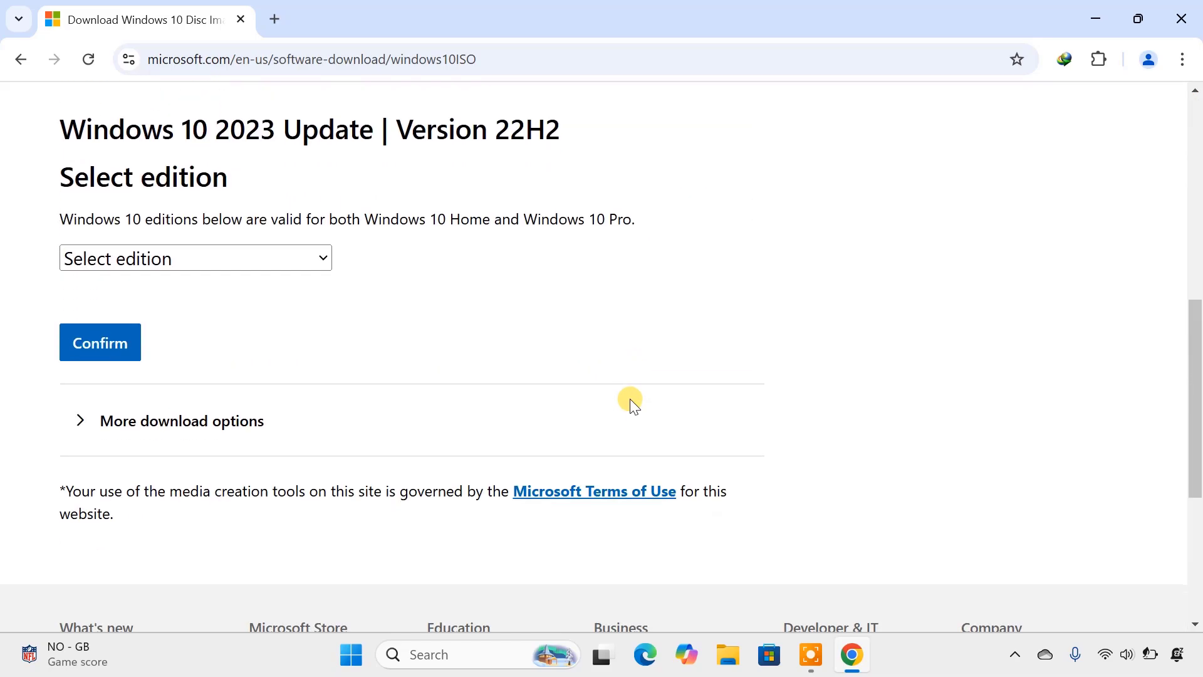
pyautogui.click(295, 250)
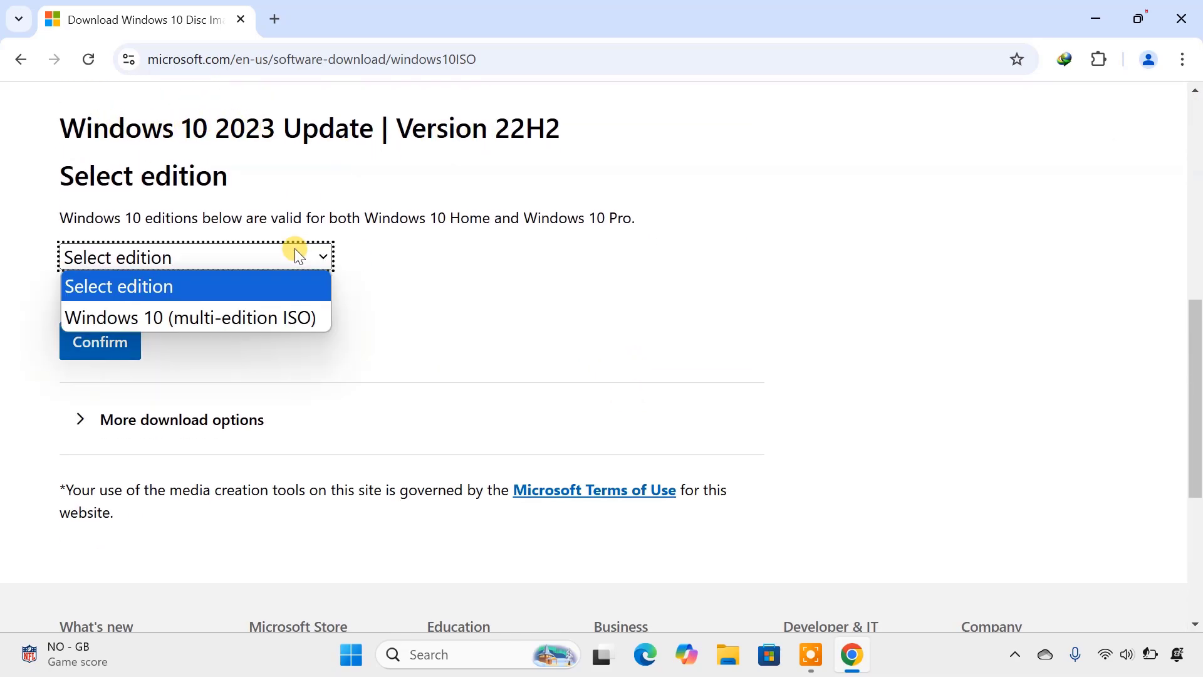
pyautogui.click(258, 314)
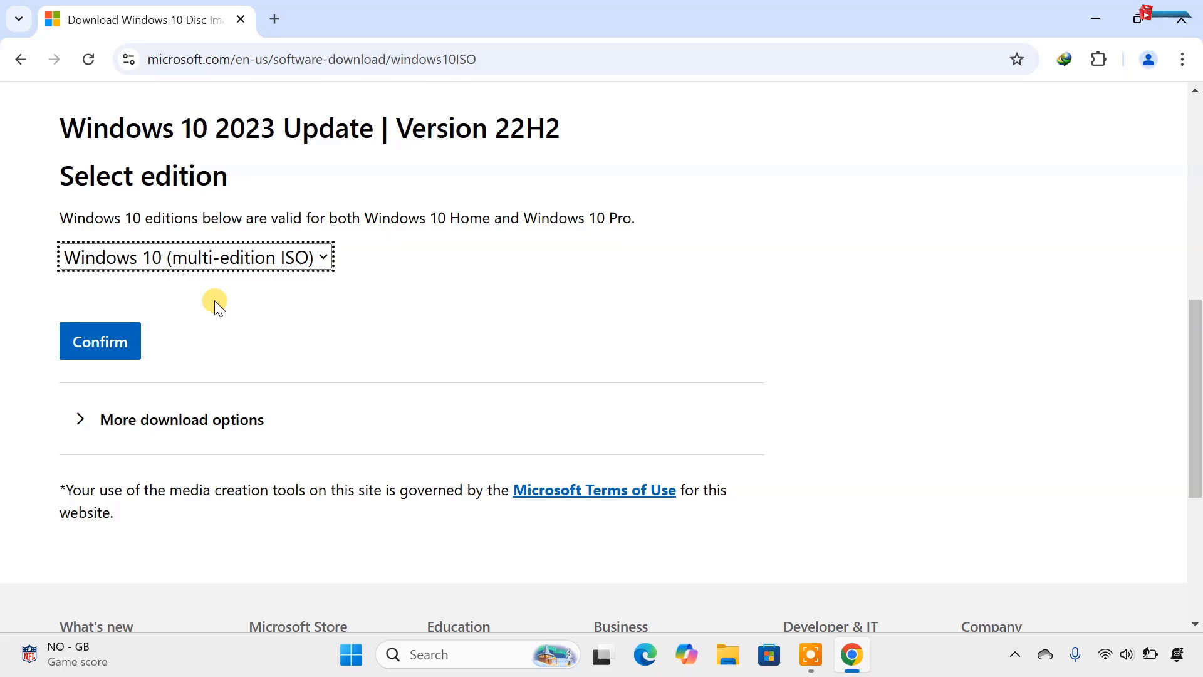
pyautogui.click(99, 354)
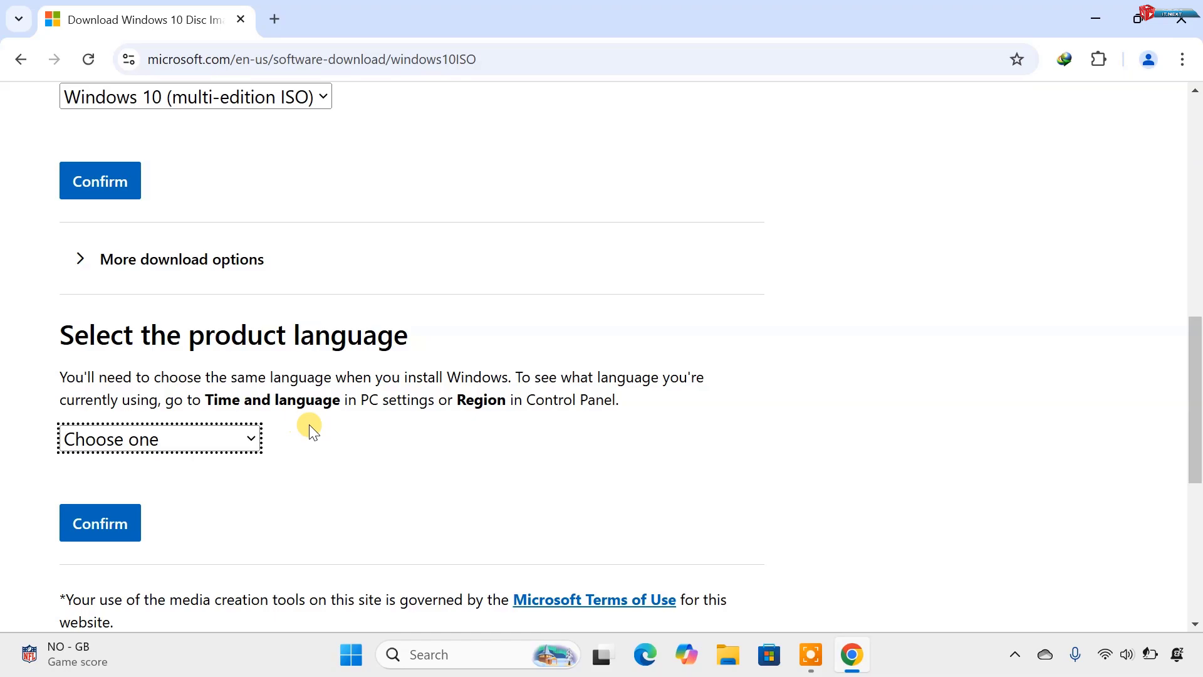
# - Confirm English (United States) as the product language
pyautogui.scroll(-1, 309, 424)
pyautogui.click(247, 342)
pyautogui.scroll(-1, 212, 295)
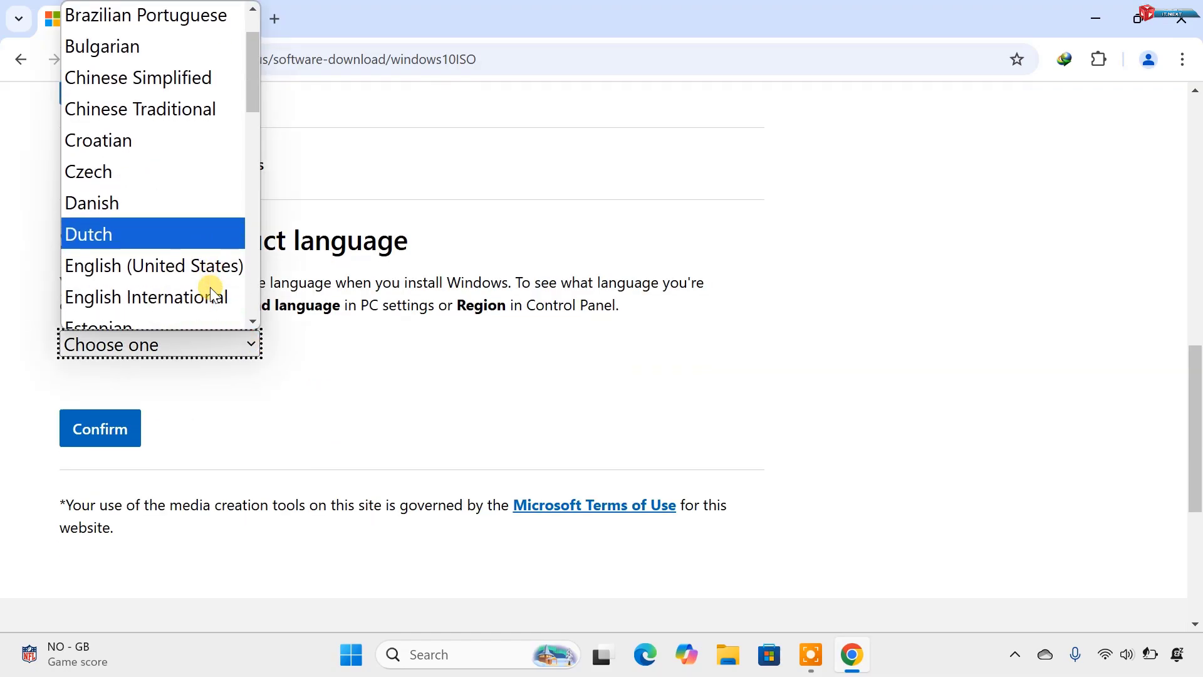
pyautogui.click(189, 263)
pyautogui.click(99, 429)
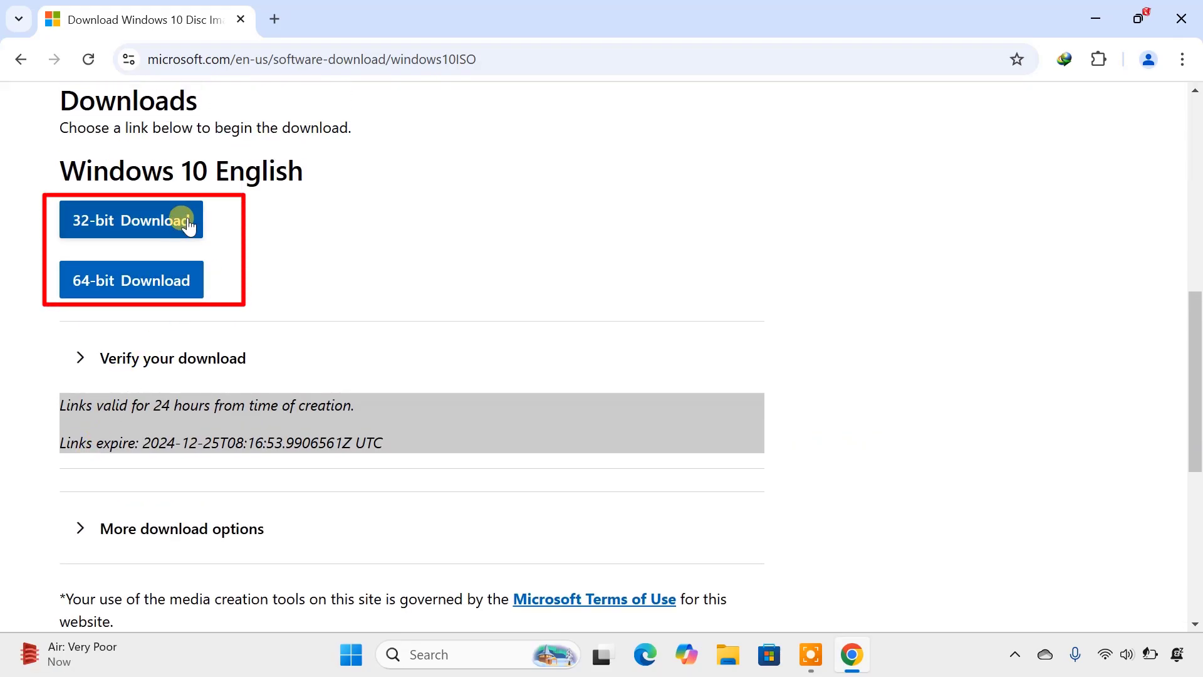
# - Start the 64-bit Win10_22H2_English_x64v1.iso download in IDM and hide its progress window
pyautogui.click(149, 280)
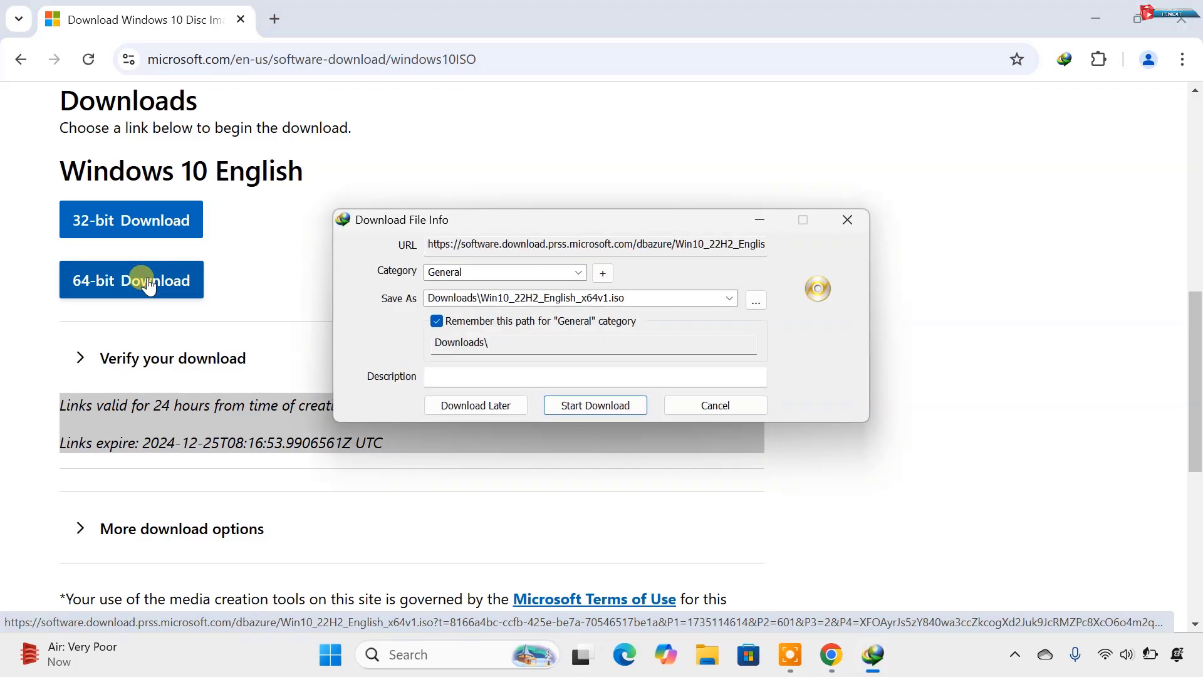
pyautogui.click(617, 405)
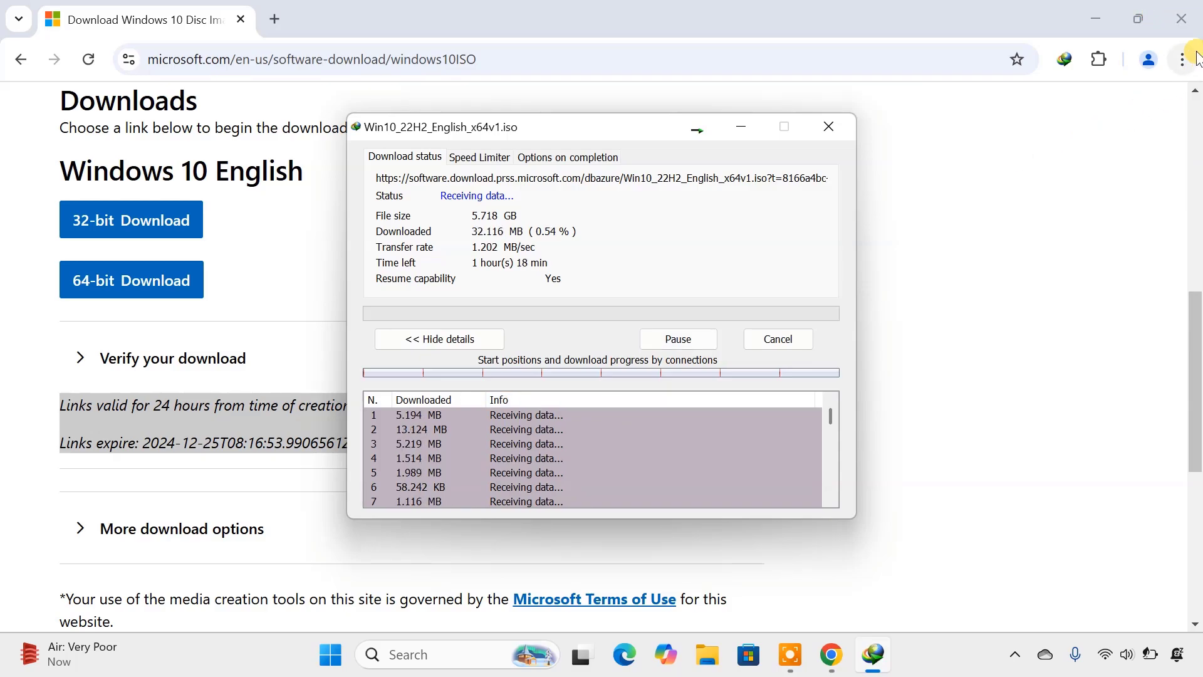
pyautogui.click(1188, 25)
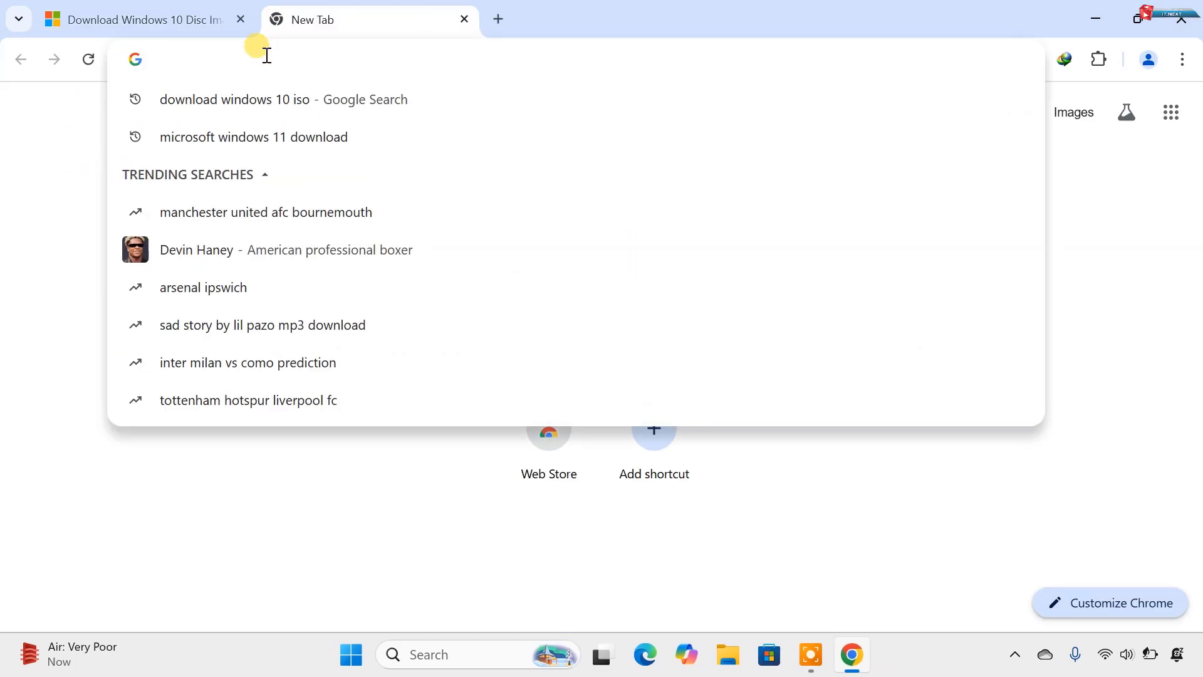
# - Search 'rufus' and download rufus-4.6.exe from rufus.ie through IDM, dismissing the ad
pyautogui.write('rufus')
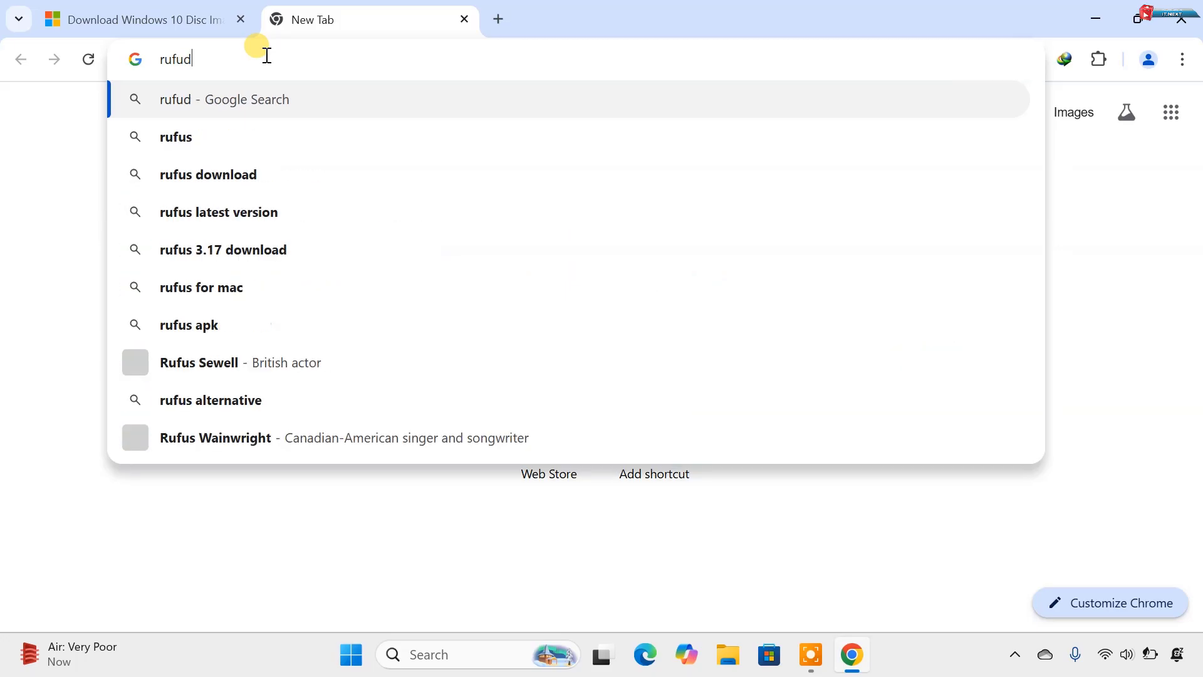
pyautogui.press('Return')
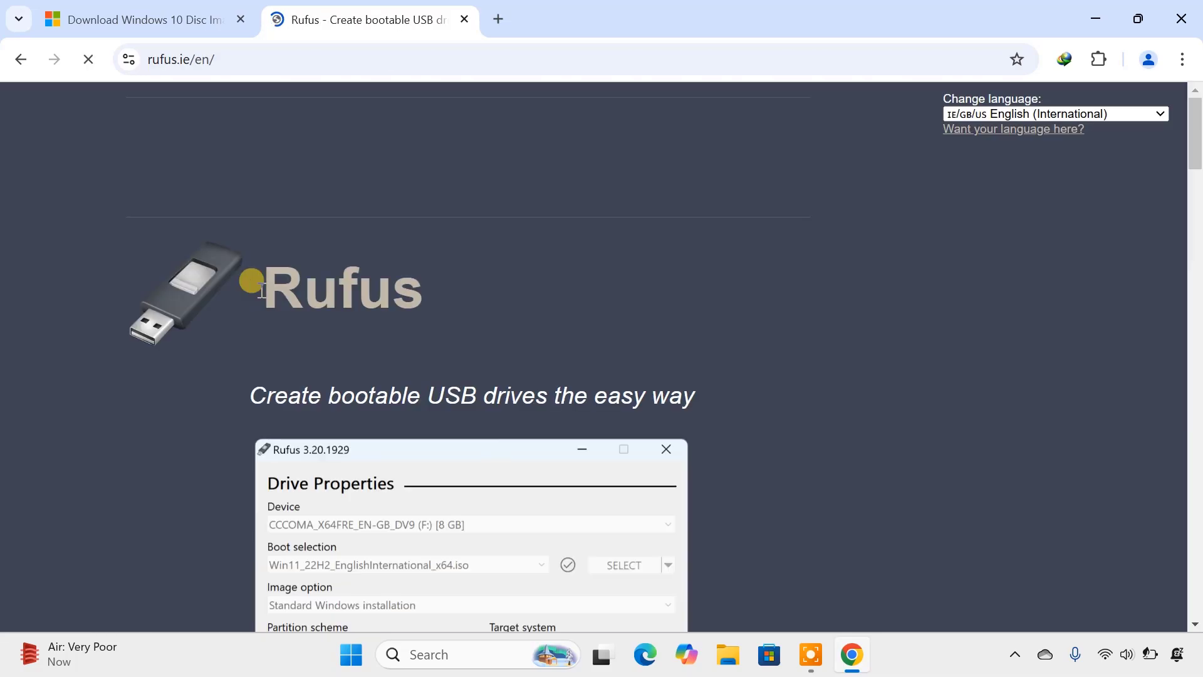
pyautogui.scroll(-15, 570, 426)
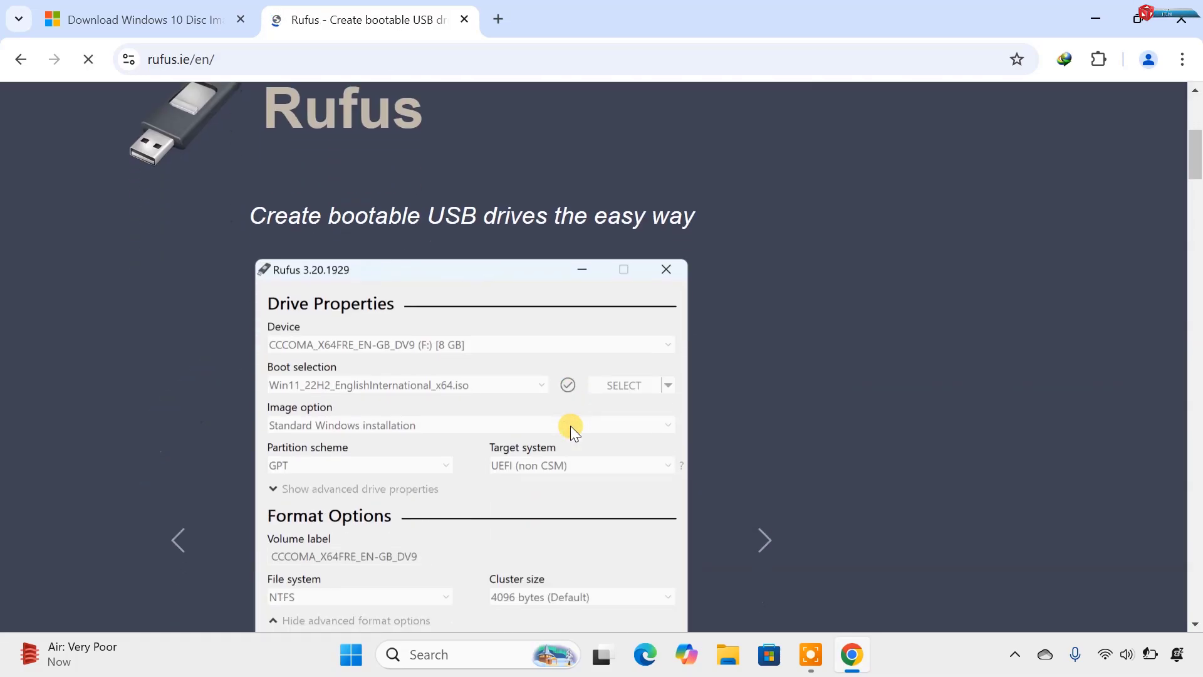
pyautogui.scroll(-6, 570, 426)
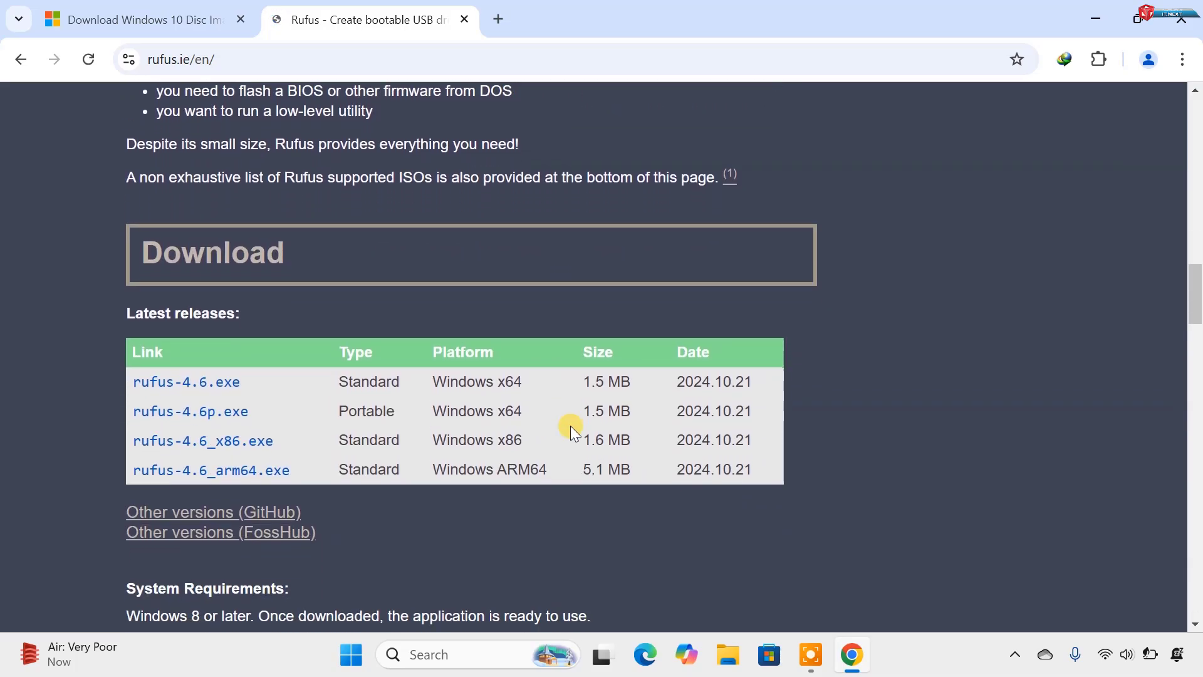
pyautogui.click(206, 383)
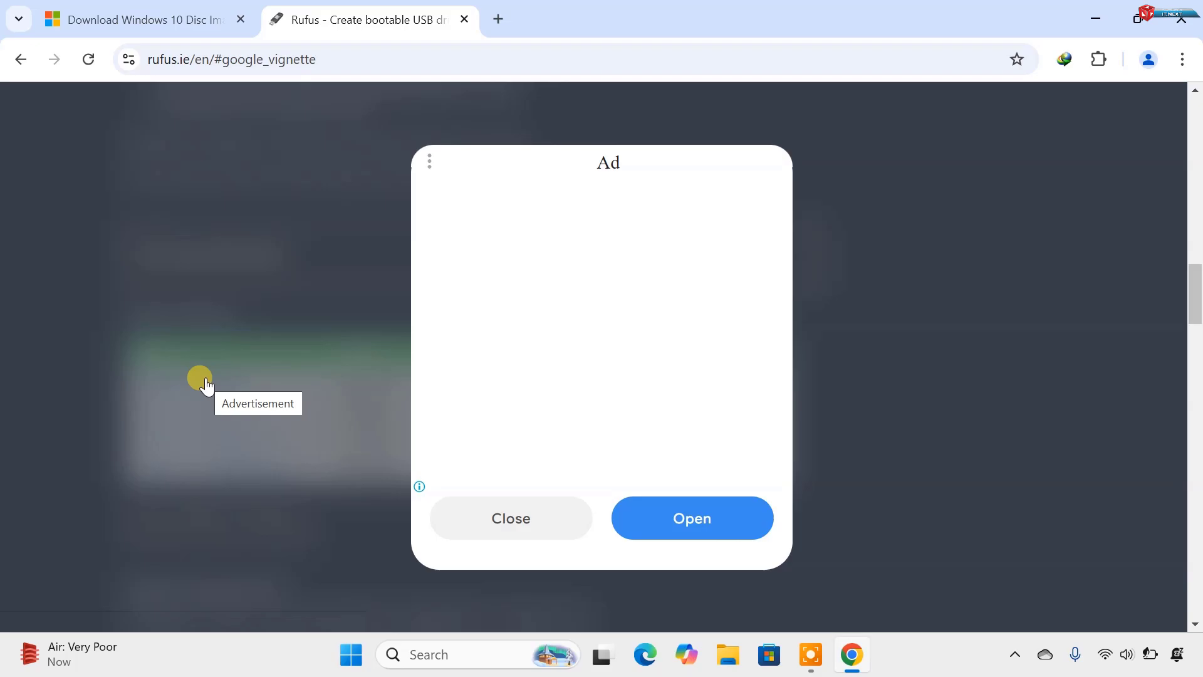
pyautogui.click(501, 531)
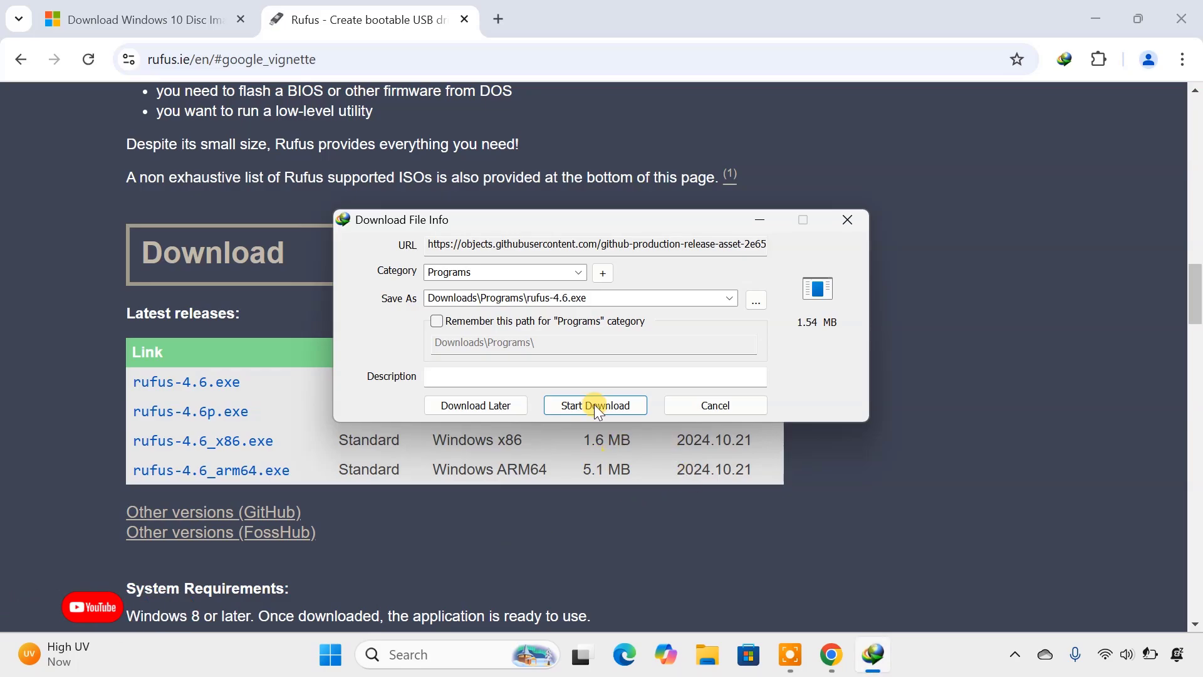
pyautogui.click(594, 406)
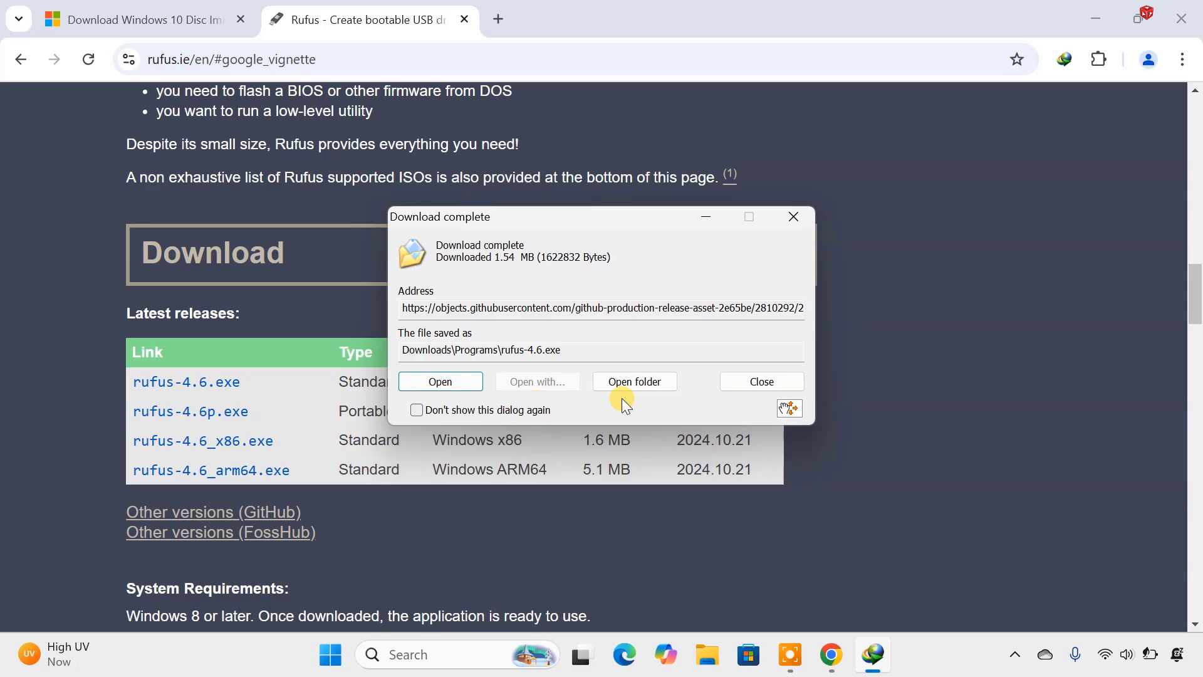
# - Move rufus-4.6 and Win10_22H2_English_x64v1.iso from the Downloads folders onto the desktop
pyautogui.click(634, 384)
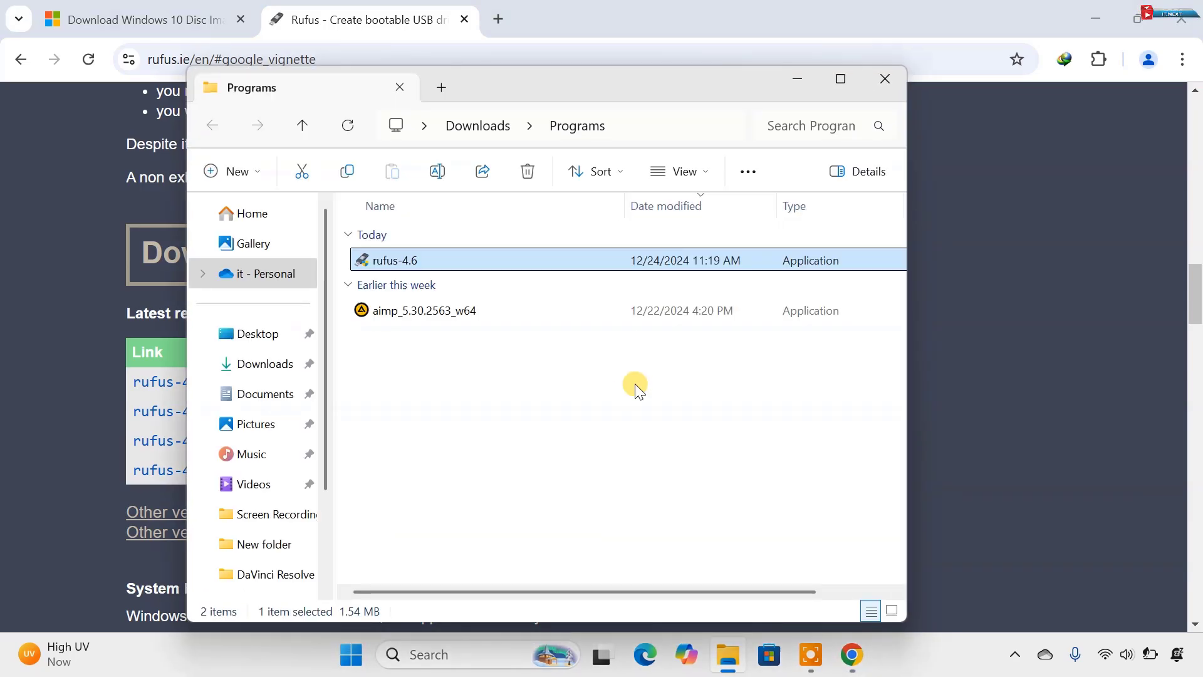
pyautogui.click(1178, 28)
pyautogui.moveTo(394, 260); pyautogui.dragTo(129, 333)
pyautogui.click(265, 364)
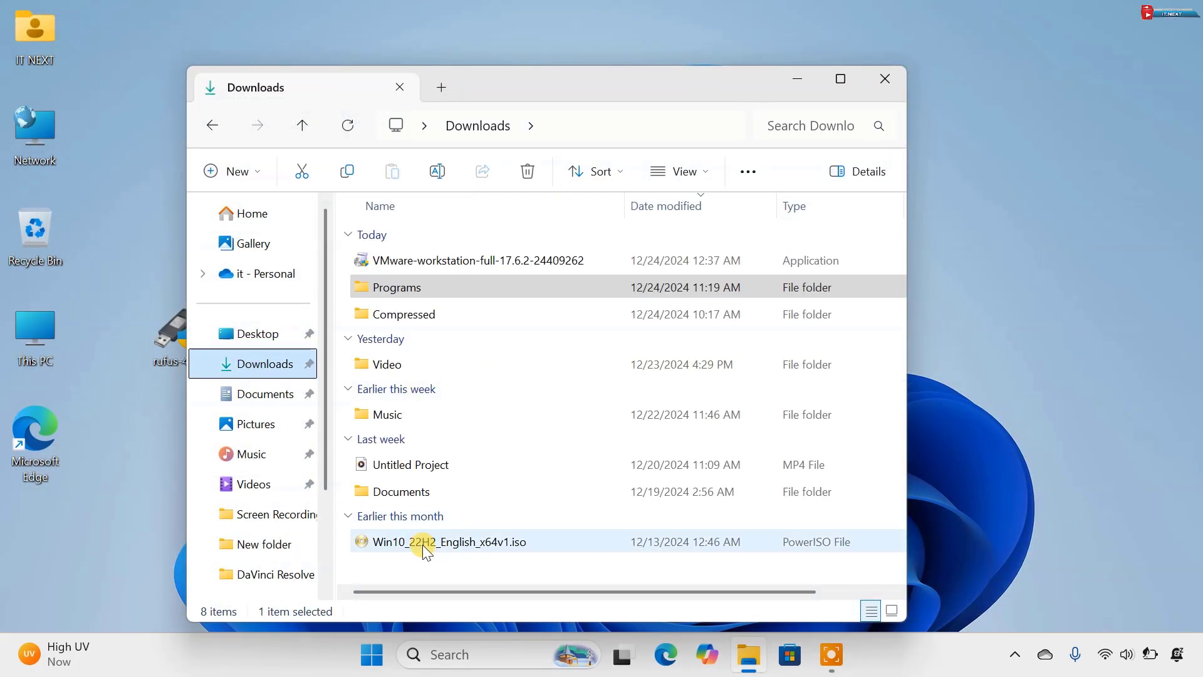
pyautogui.moveTo(416, 540); pyautogui.dragTo(235, 392)
pyautogui.click(884, 78)
pyautogui.moveTo(404, 362); pyautogui.dragTo(141, 301)
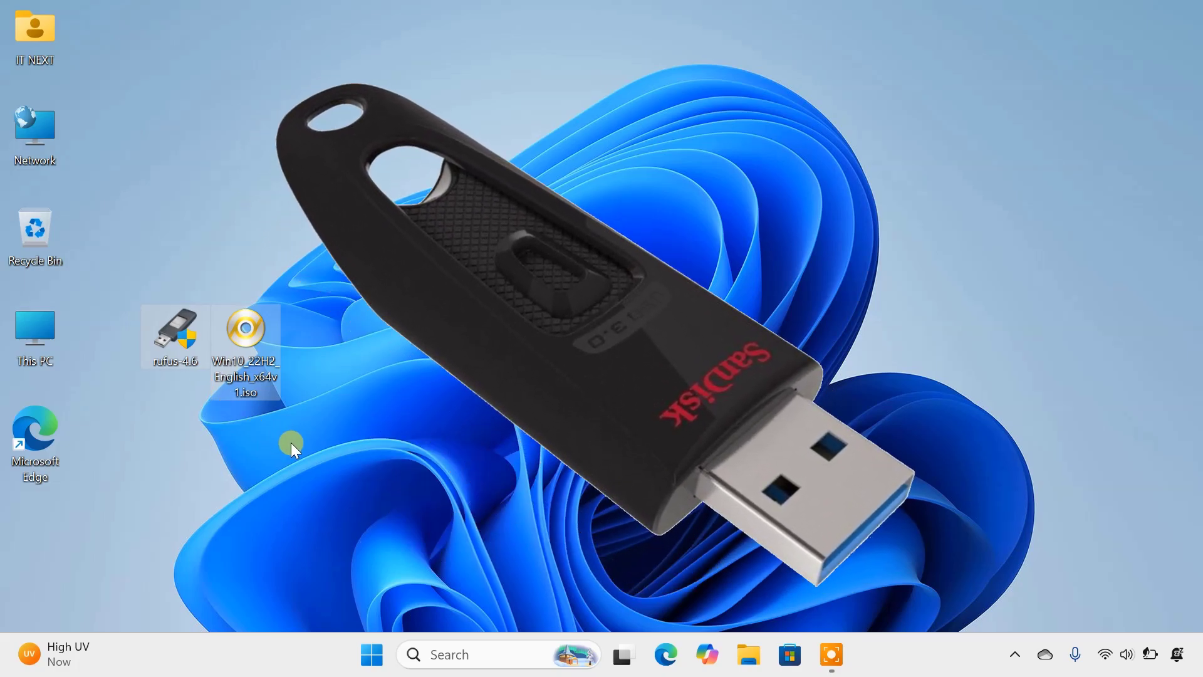
pyautogui.click(163, 345)
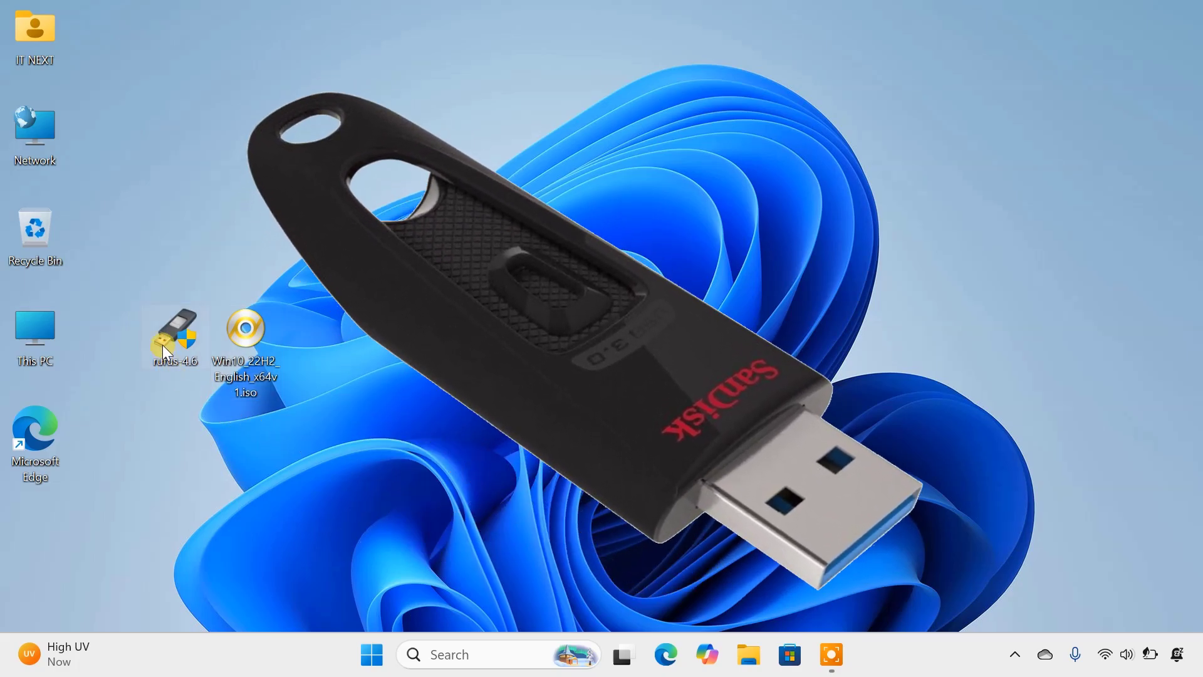
pyautogui.click(490, 380)
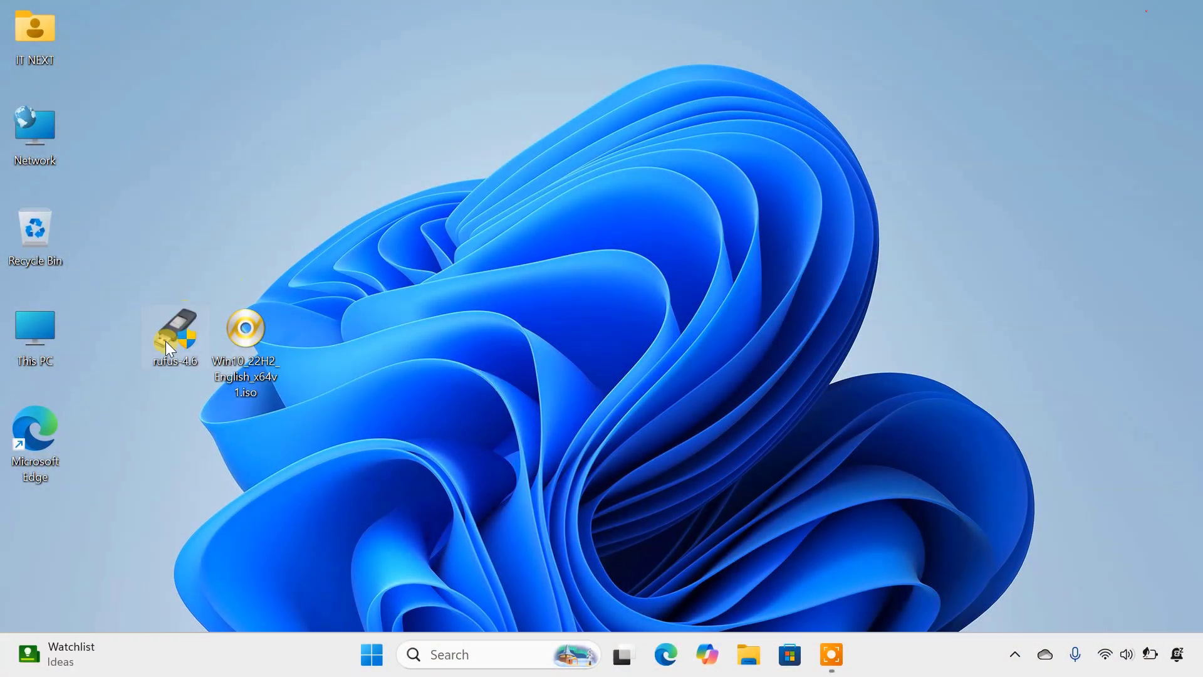
# - In Rufus, load the Desktop's Win10 ISO as boot image and keep GPT partitioning
pyautogui.doubleClick(166, 349)
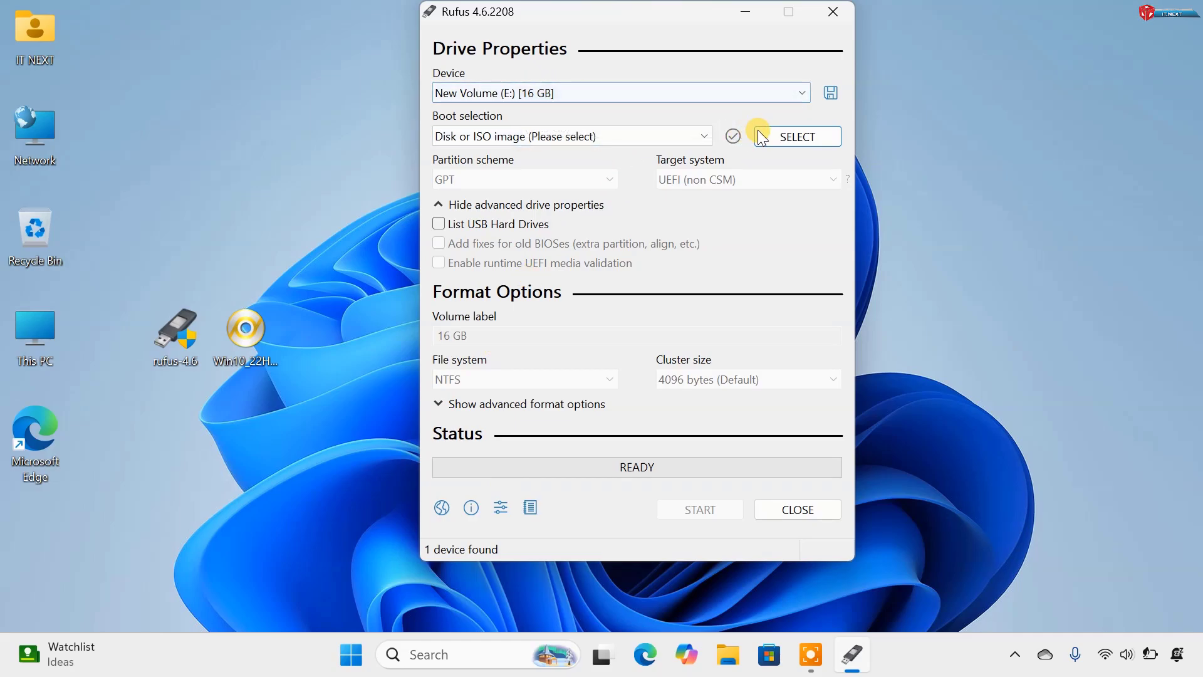
pyautogui.click(798, 132)
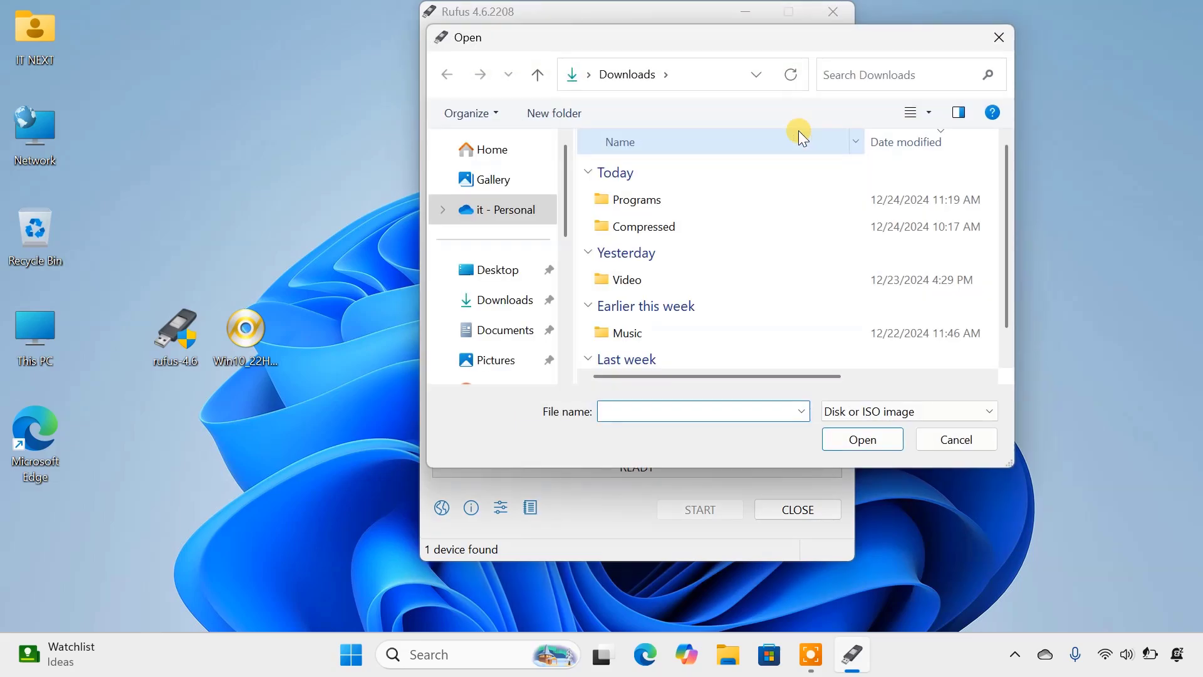
pyautogui.click(522, 270)
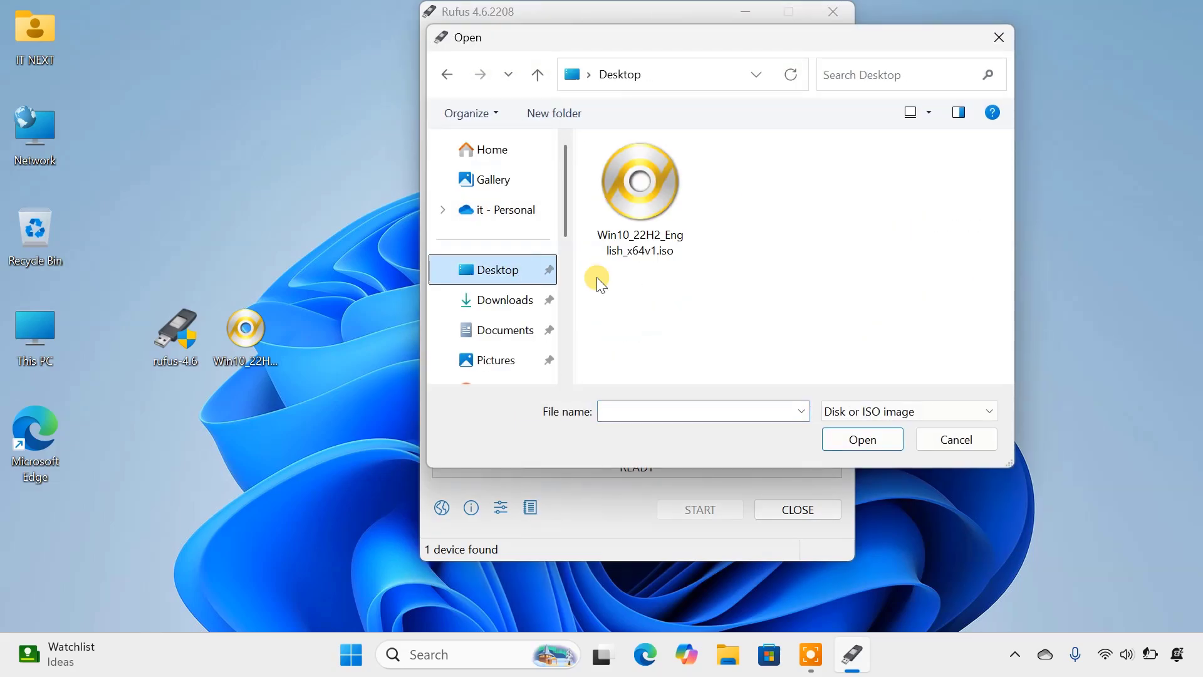
pyautogui.doubleClick(636, 212)
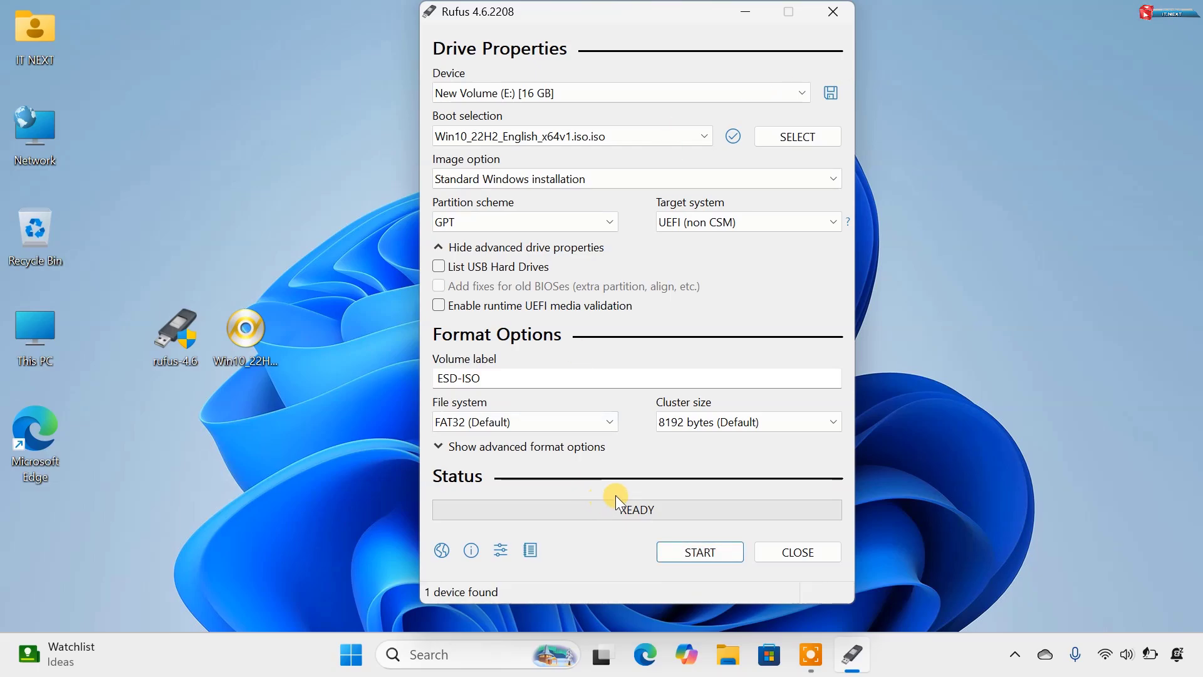
pyautogui.click(562, 222)
pyautogui.click(689, 282)
# - Write the Windows 10 ISO to the USB drive, accepting all warnings, then close Rufus
pyautogui.click(699, 555)
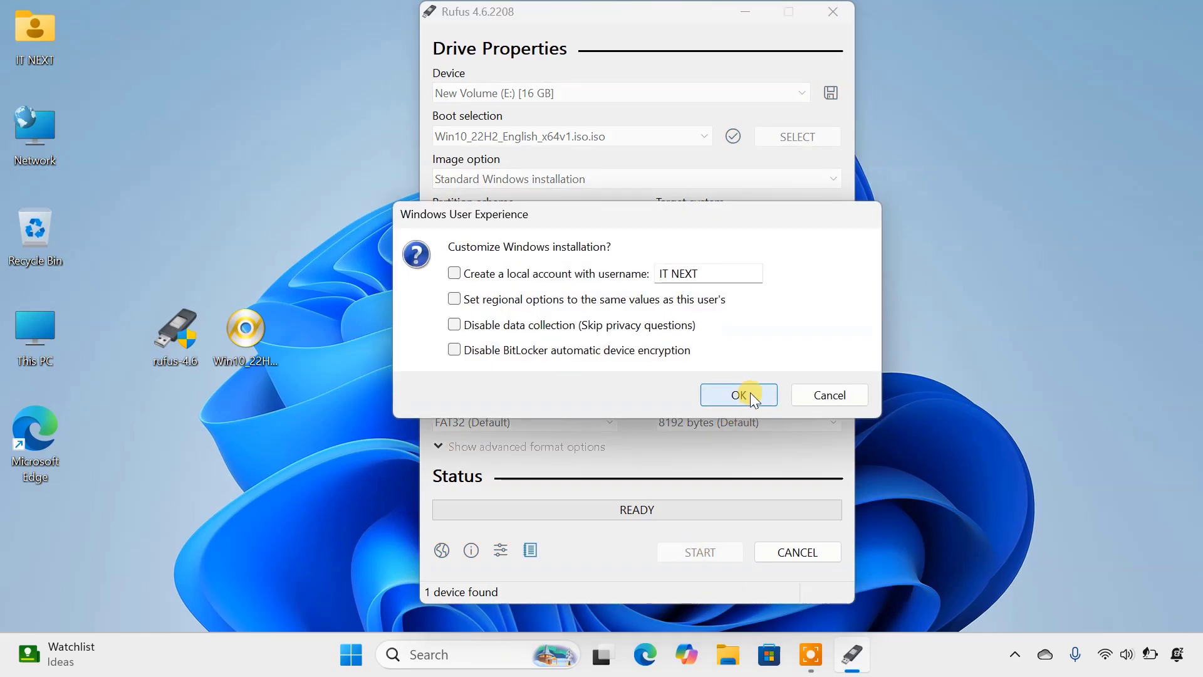
pyautogui.click(750, 394)
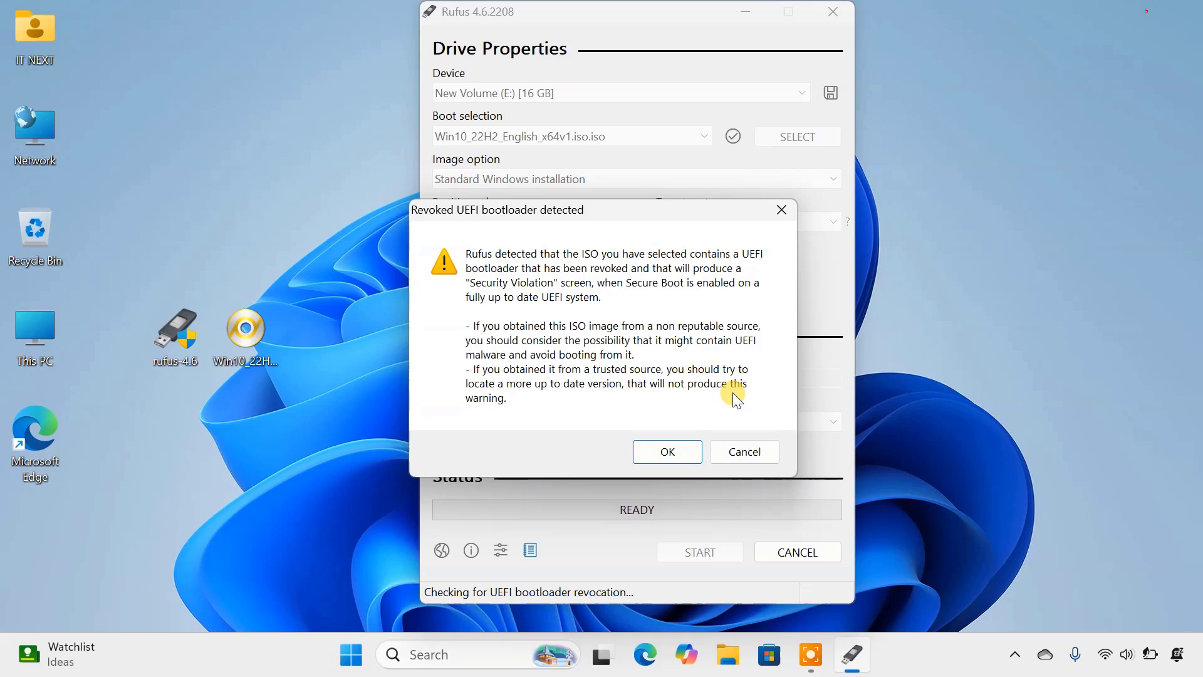
pyautogui.click(679, 454)
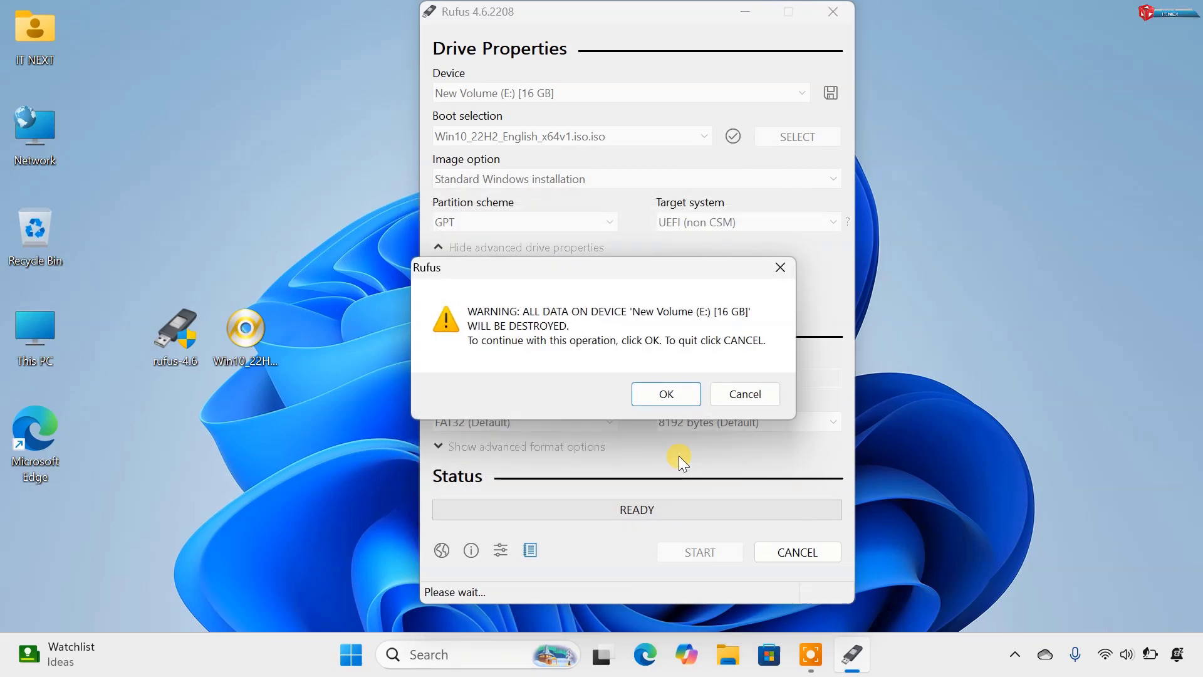
pyautogui.click(678, 394)
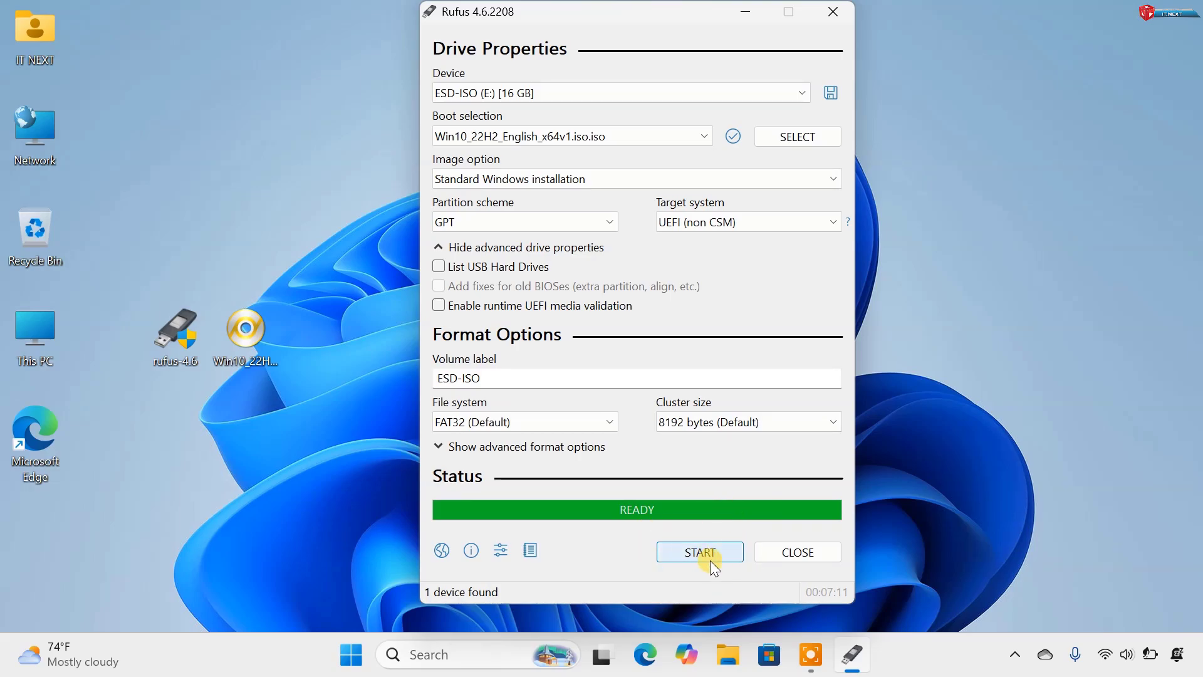
pyautogui.click(814, 552)
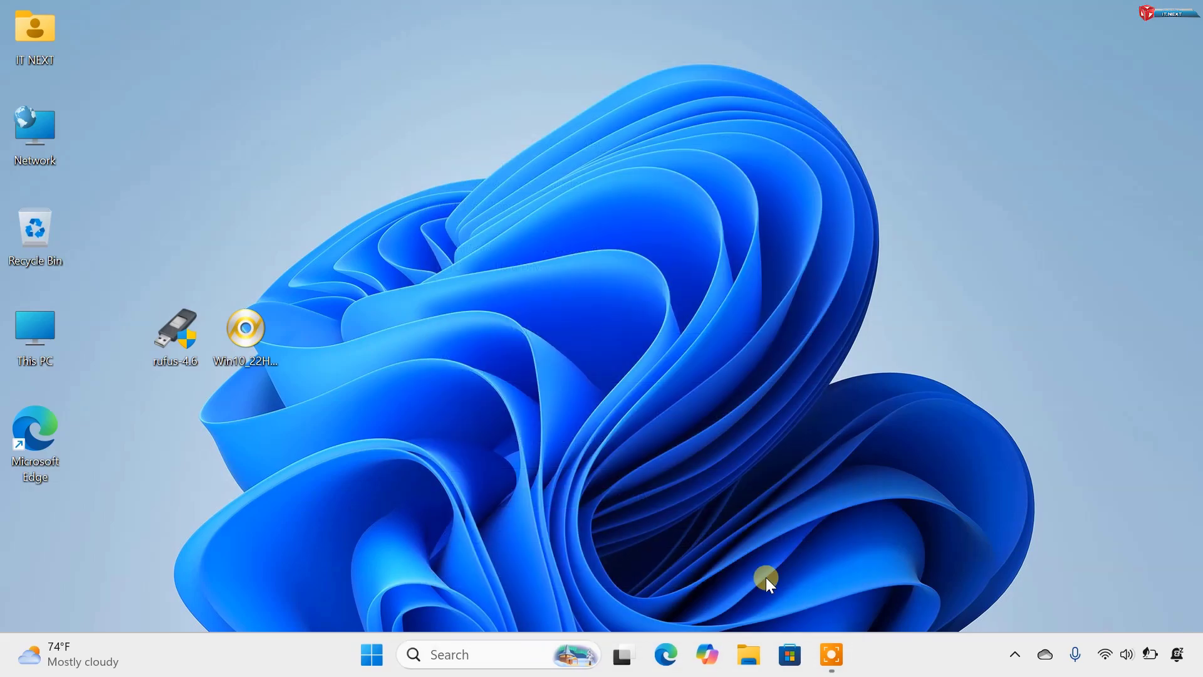
# - Browse the files on the ESD-ISO (E:) drive in File Explorer, then close it
pyautogui.click(749, 654)
pyautogui.click(245, 478)
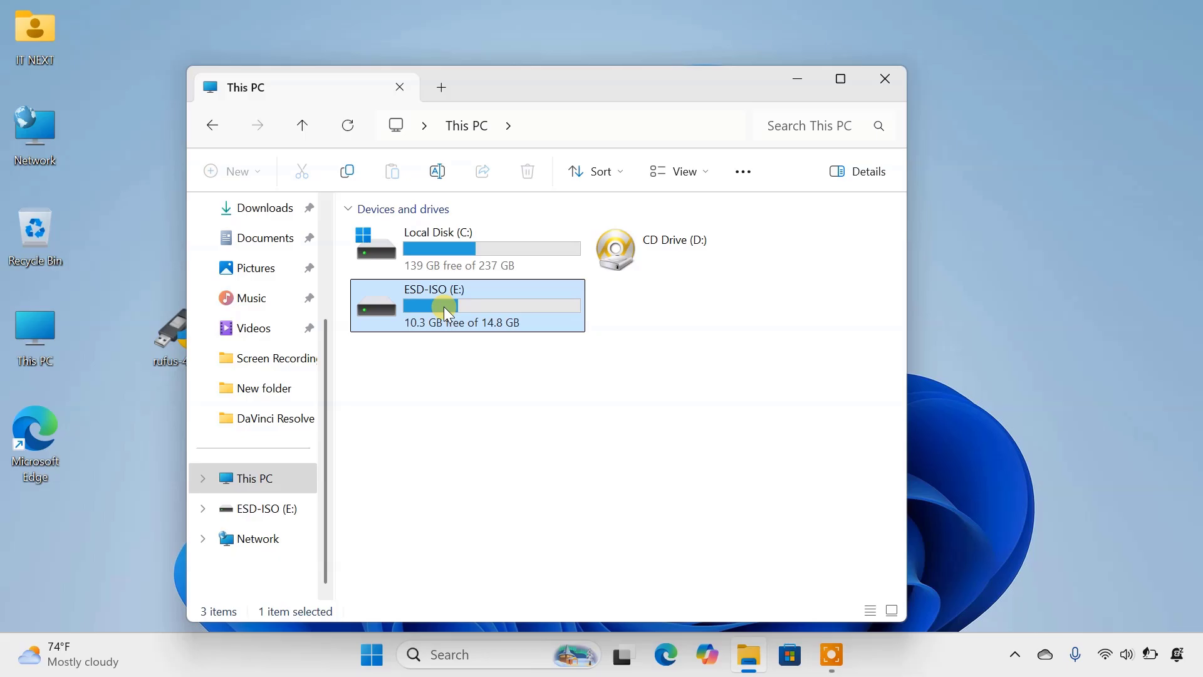
pyautogui.doubleClick(444, 307)
pyautogui.moveTo(392, 502); pyautogui.dragTo(414, 299)
pyautogui.click(431, 486)
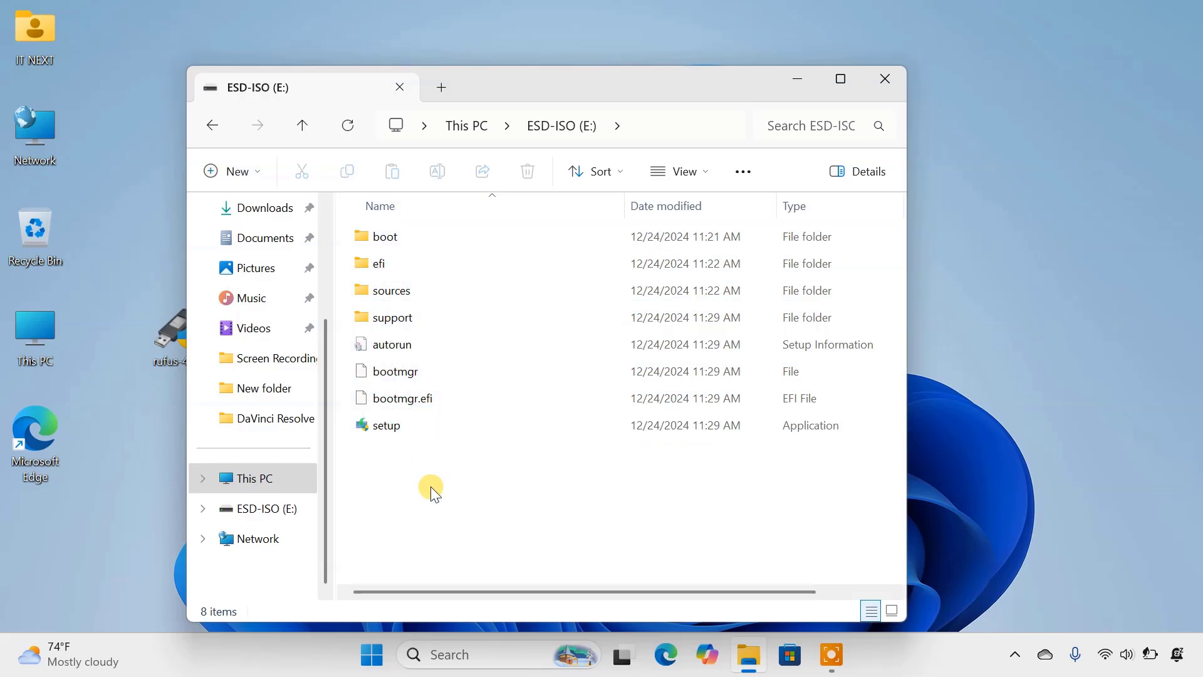
pyautogui.click(885, 79)
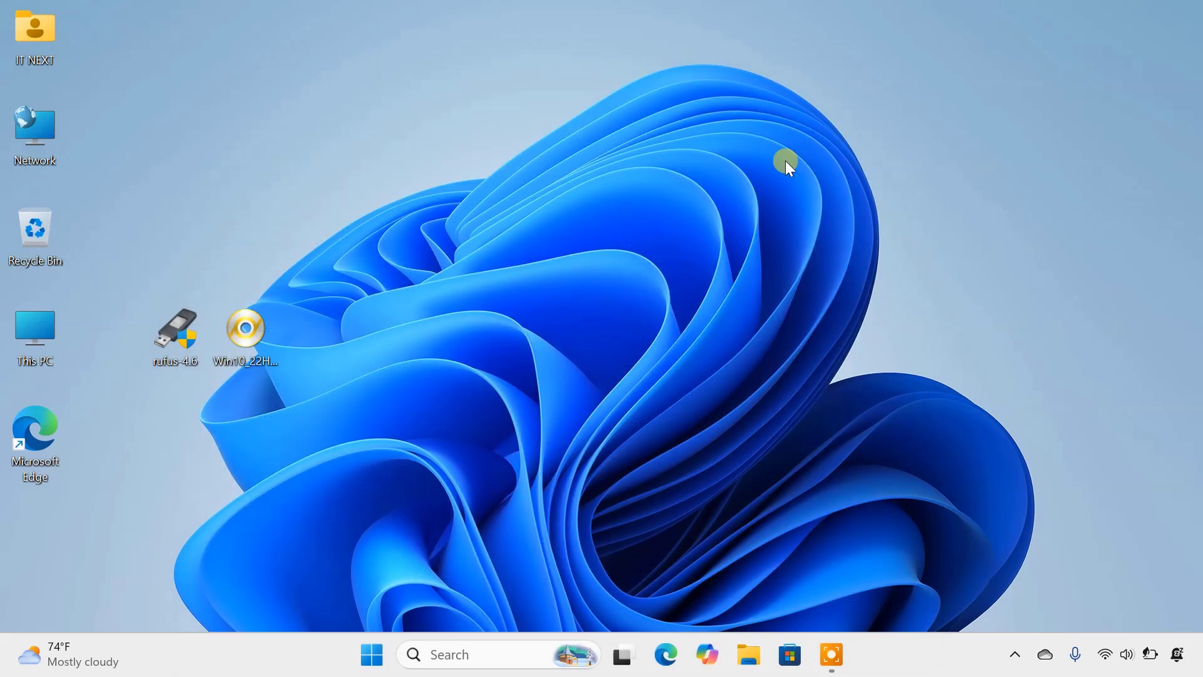
# - Restart the PC from the Start menu to boot from the USB installer
pyautogui.click(372, 654)
pyautogui.click(835, 590)
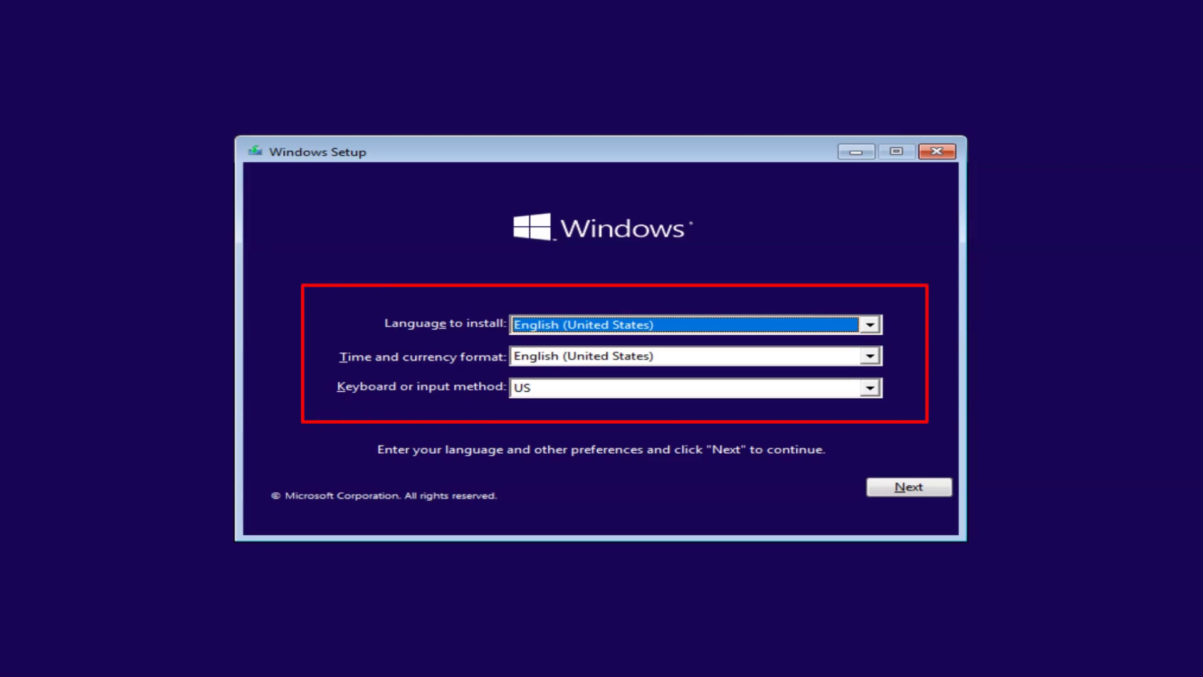
# - Keep the default language and keyboard, begin installing, and skip the product key
pyautogui.click(931, 491)
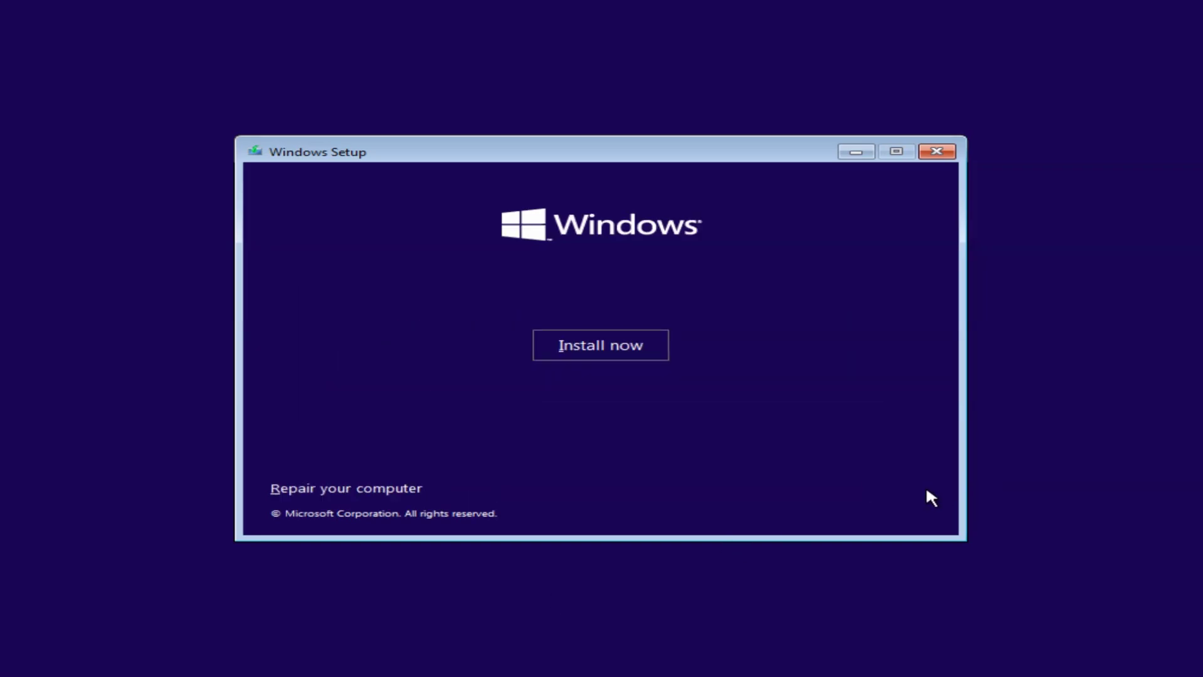
pyautogui.click(614, 351)
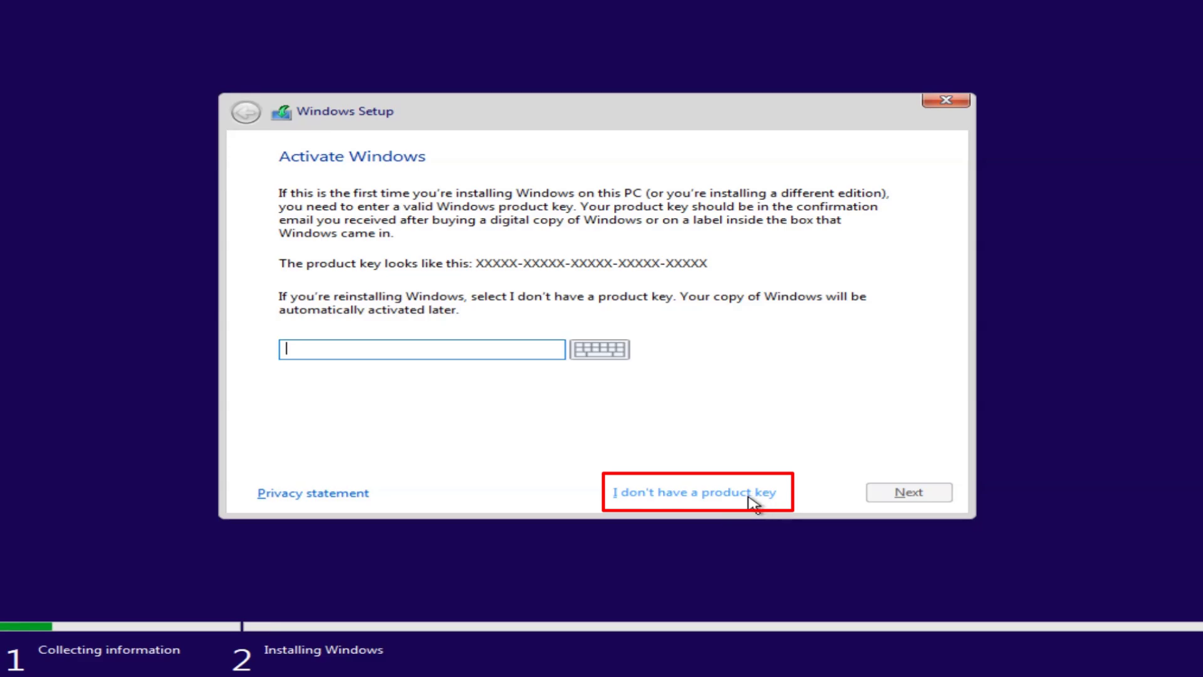
pyautogui.click(750, 495)
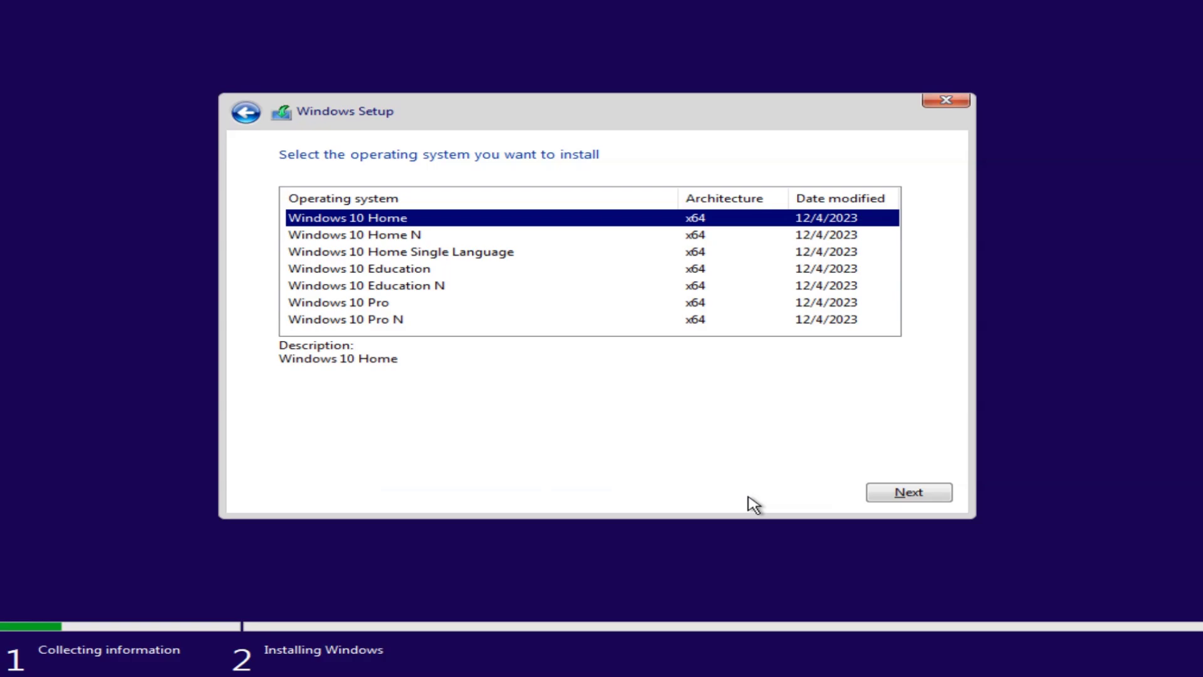
# - Choose Windows 10 Pro and accept the license terms
pyautogui.click(701, 305)
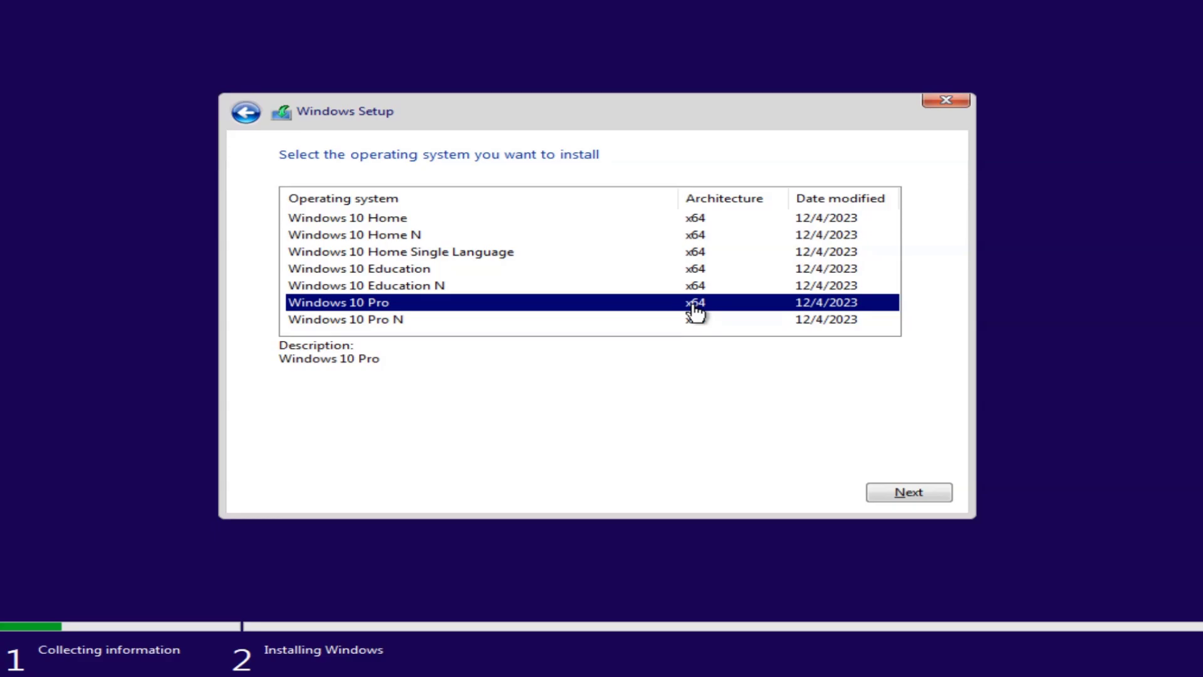
pyautogui.click(911, 492)
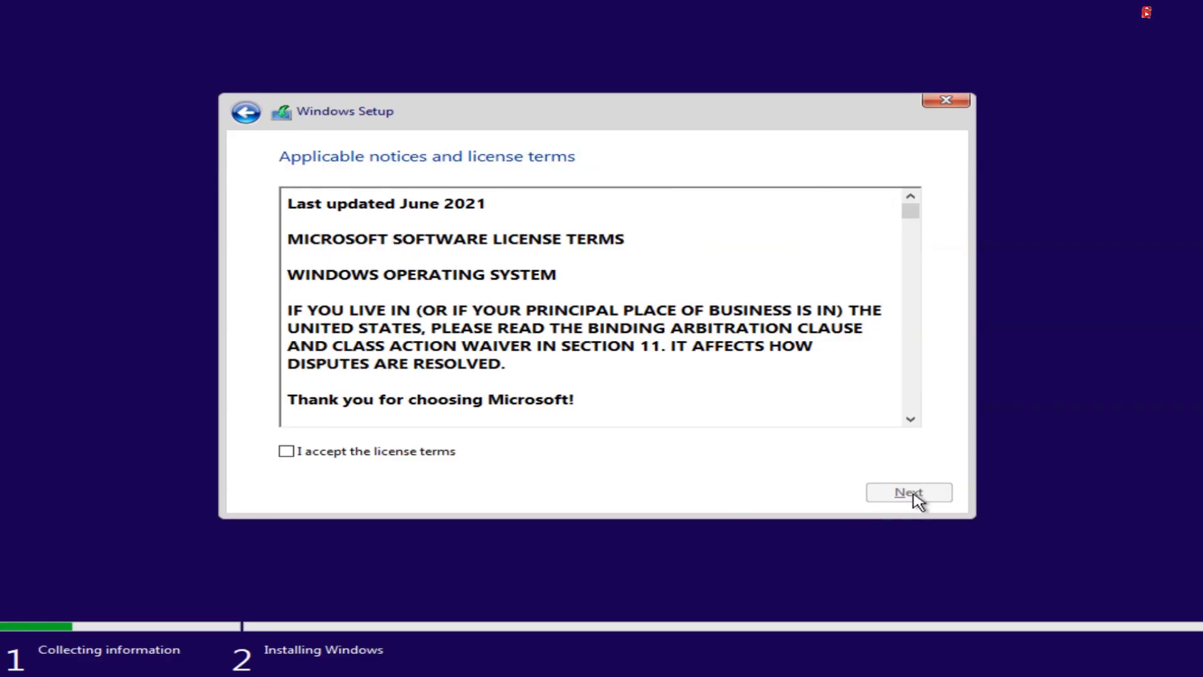
pyautogui.click(373, 456)
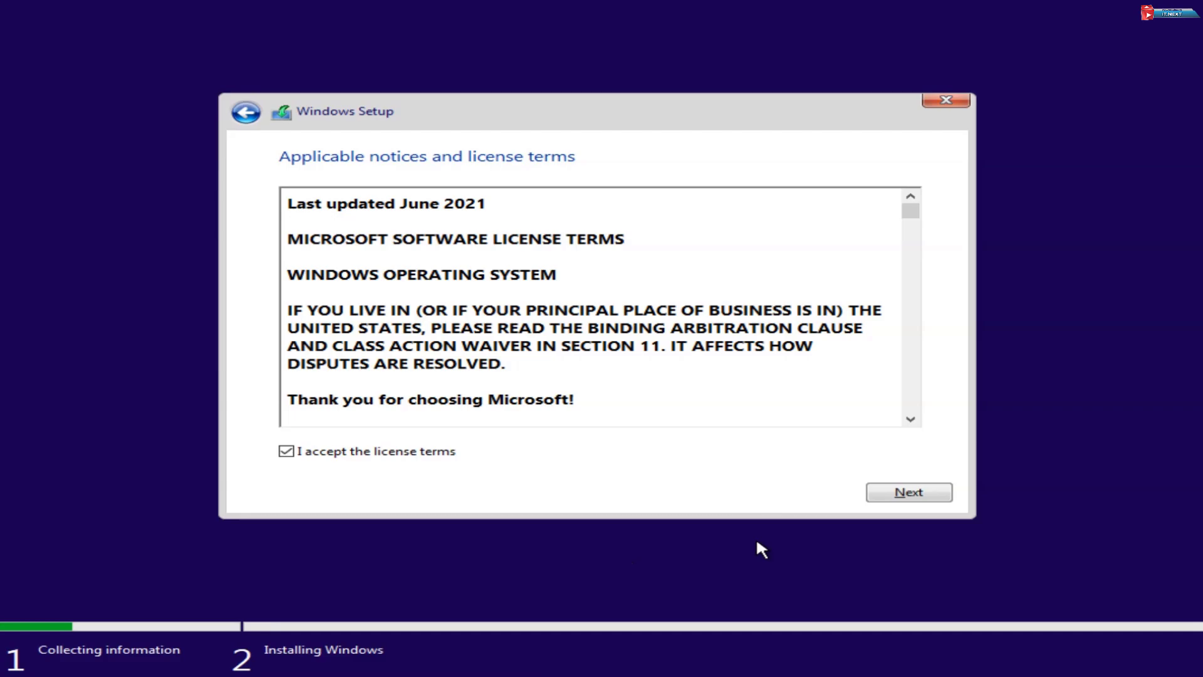
pyautogui.click(913, 492)
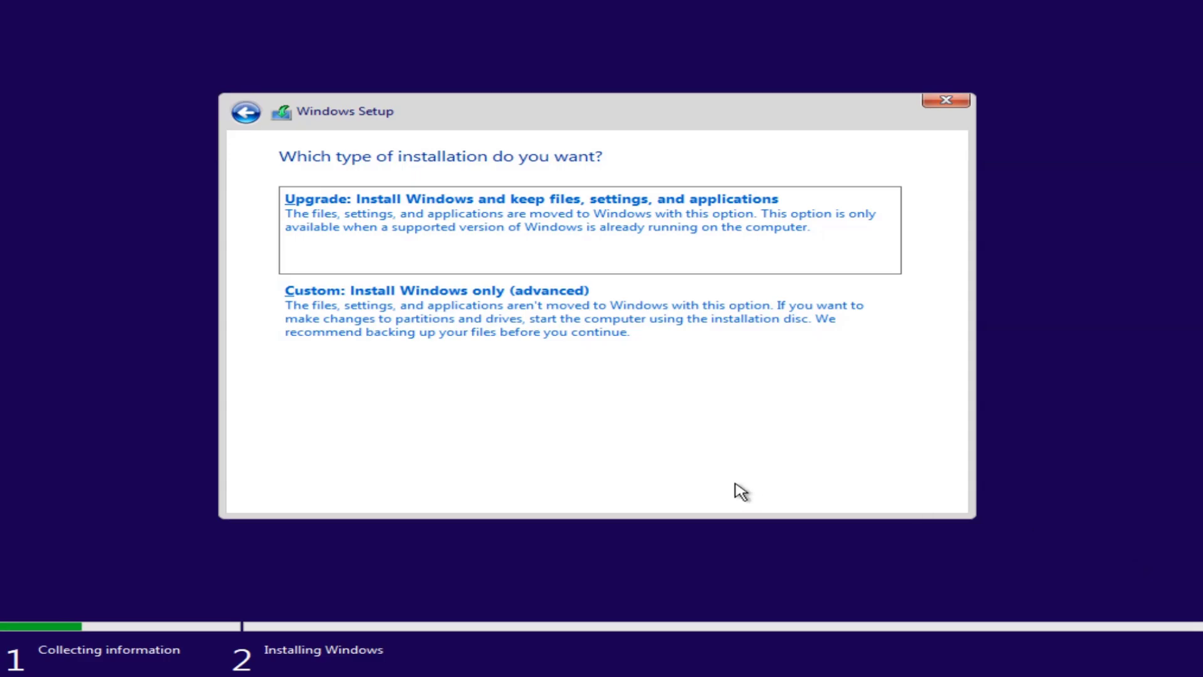
# - Choose Custom install and delete the 100.0 MB system and 16.0 MB reserved partitions
pyautogui.click(644, 336)
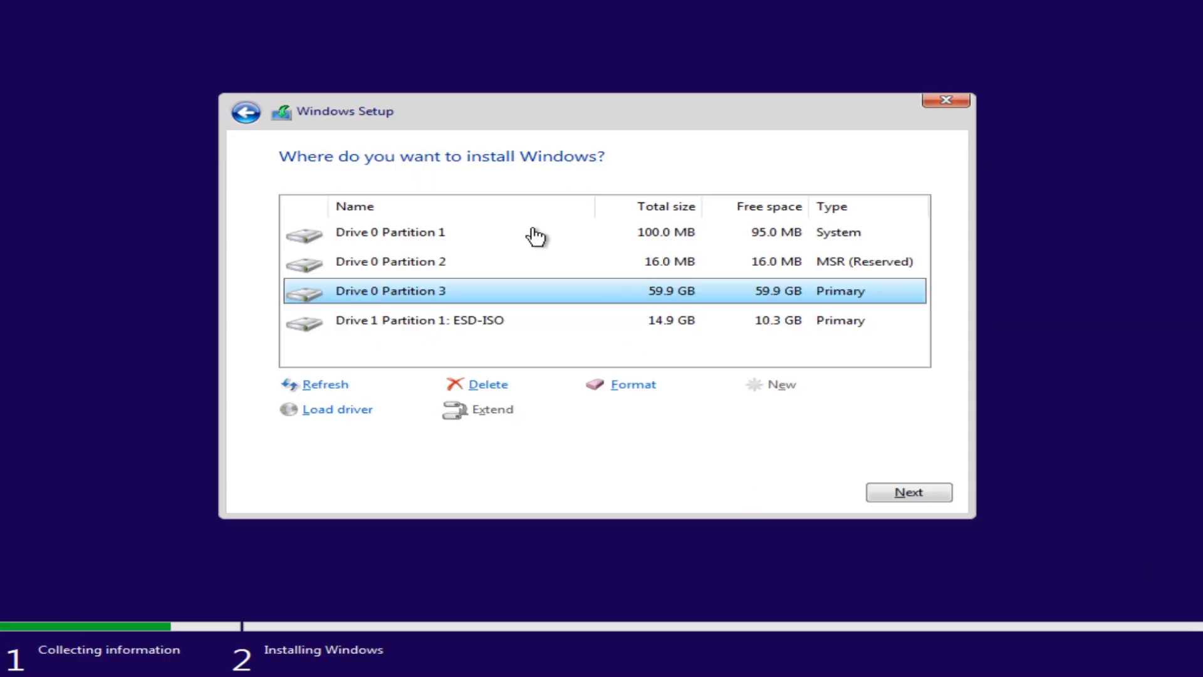
pyautogui.click(534, 233)
pyautogui.click(489, 384)
pyautogui.click(743, 408)
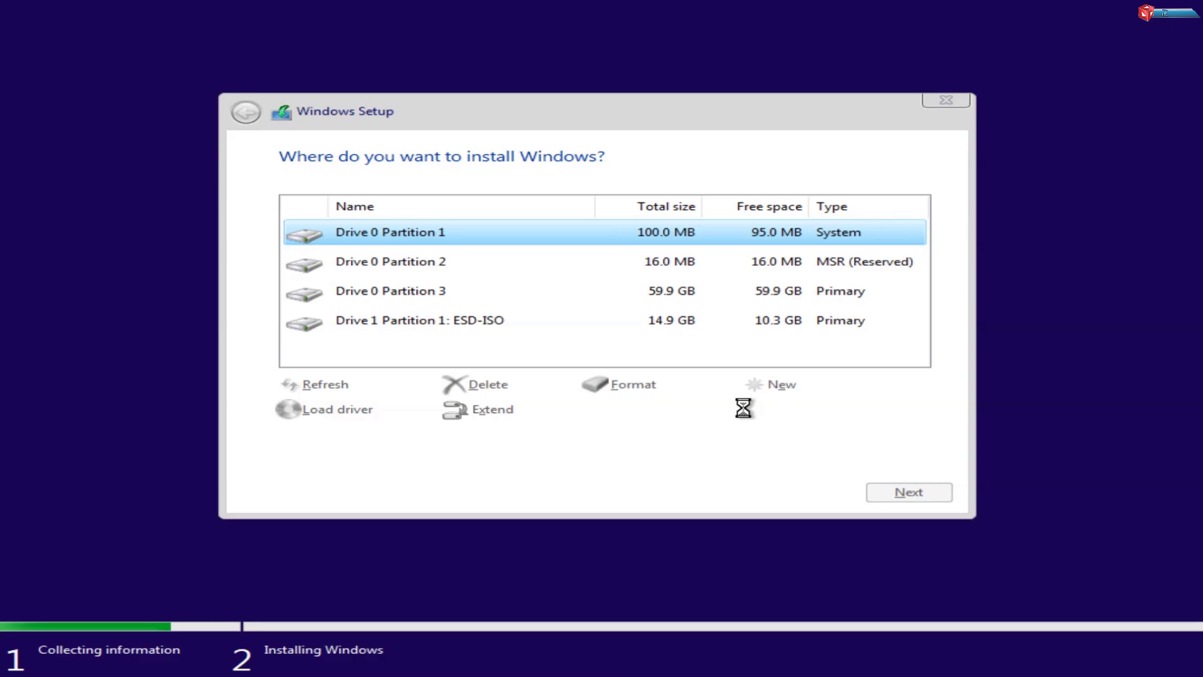
pyautogui.click(613, 263)
pyautogui.click(489, 384)
pyautogui.click(743, 408)
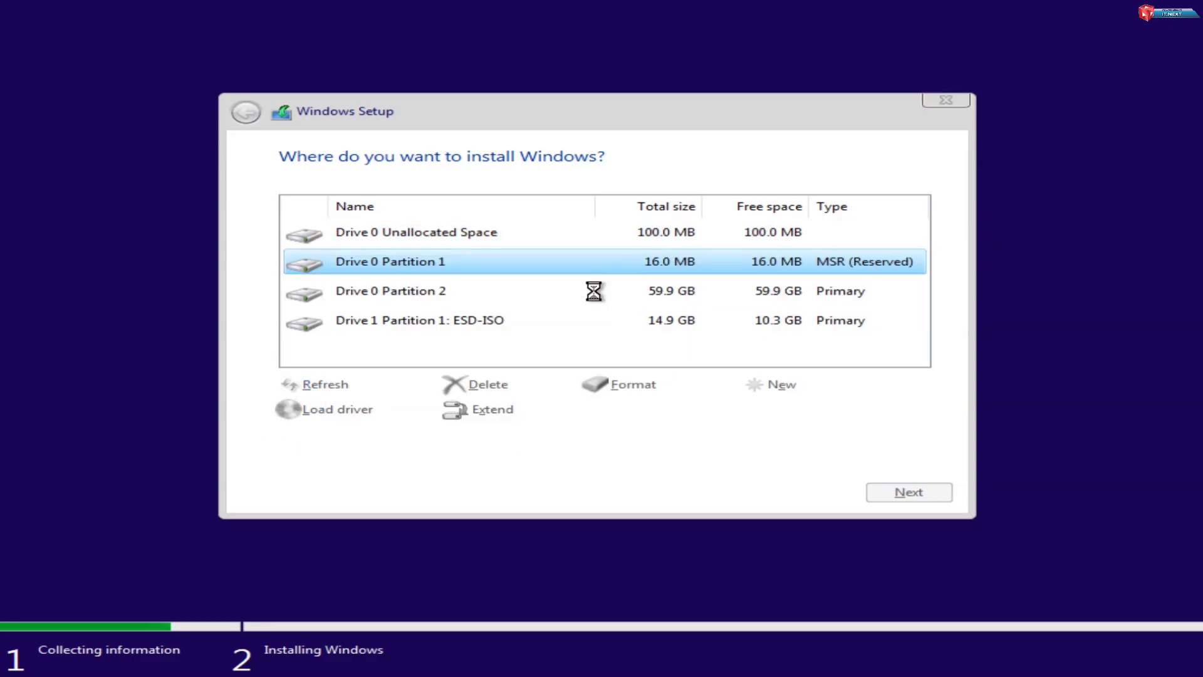
# - Delete the 59.9 GB primary partition and install Windows onto the 60.0 GB unallocated space
pyautogui.click(571, 262)
pyautogui.click(495, 387)
pyautogui.click(754, 416)
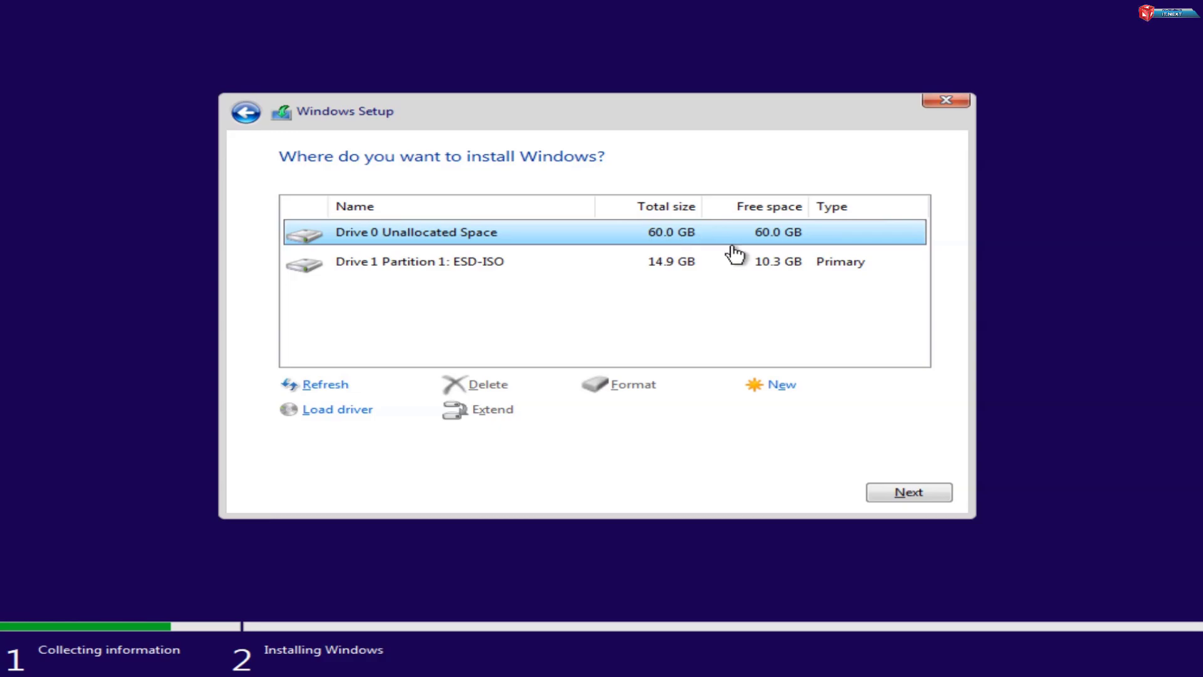
pyautogui.click(905, 491)
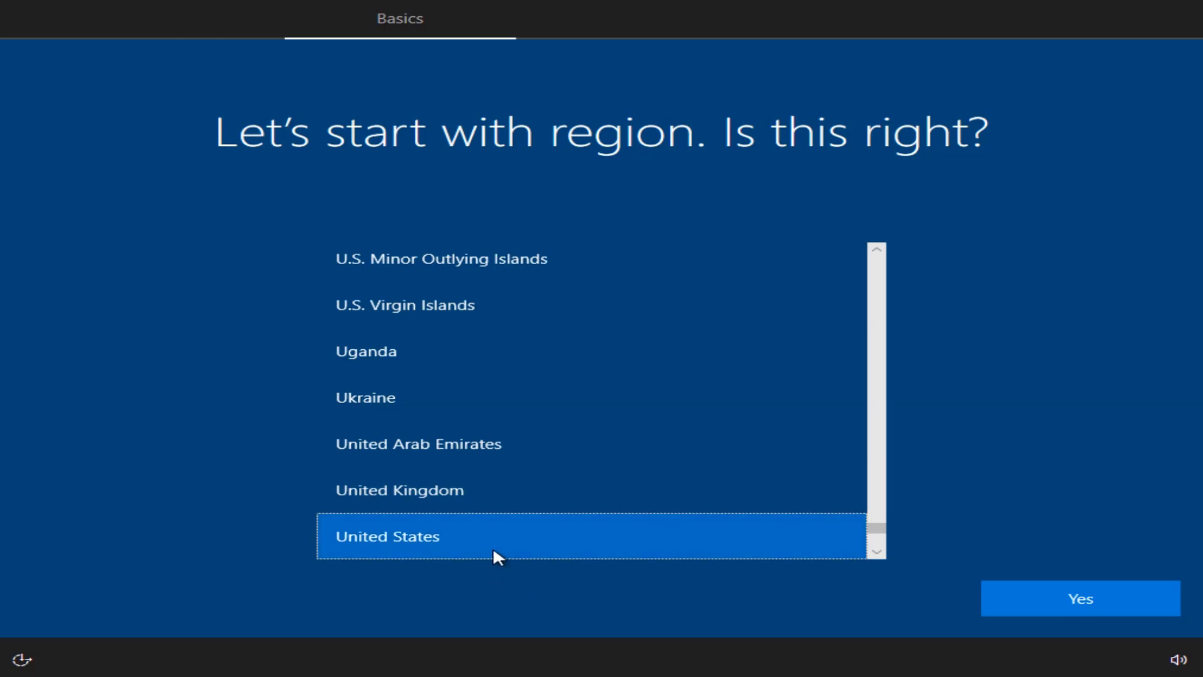
# - Set United Kingdom as the region and accept the suggested keyboard layout
pyautogui.click(462, 477)
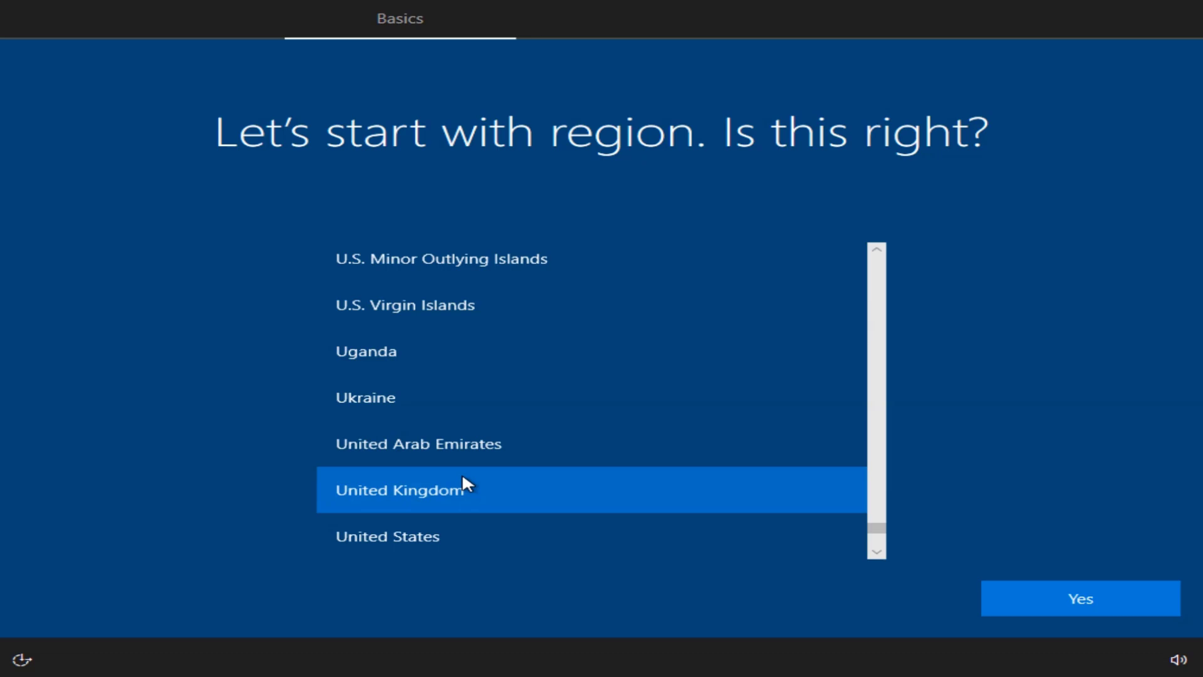
pyautogui.click(1094, 600)
pyautogui.click(1100, 602)
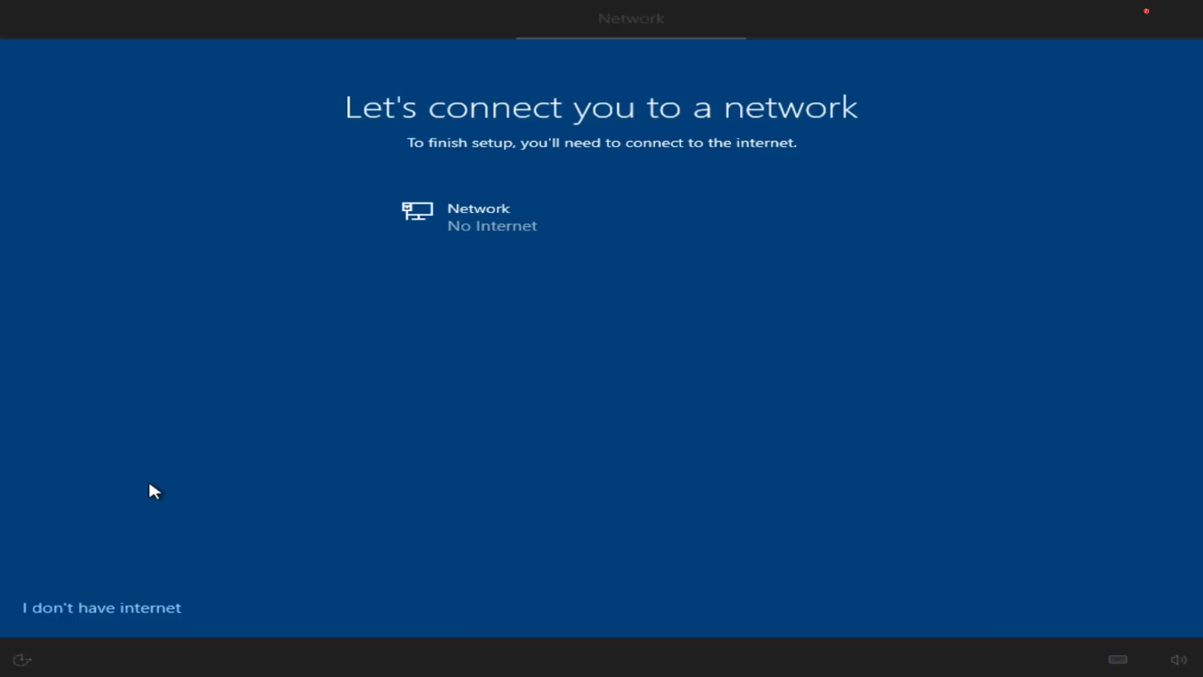
# - Continue with limited offline setup, creating a local account name without a password
pyautogui.click(155, 609)
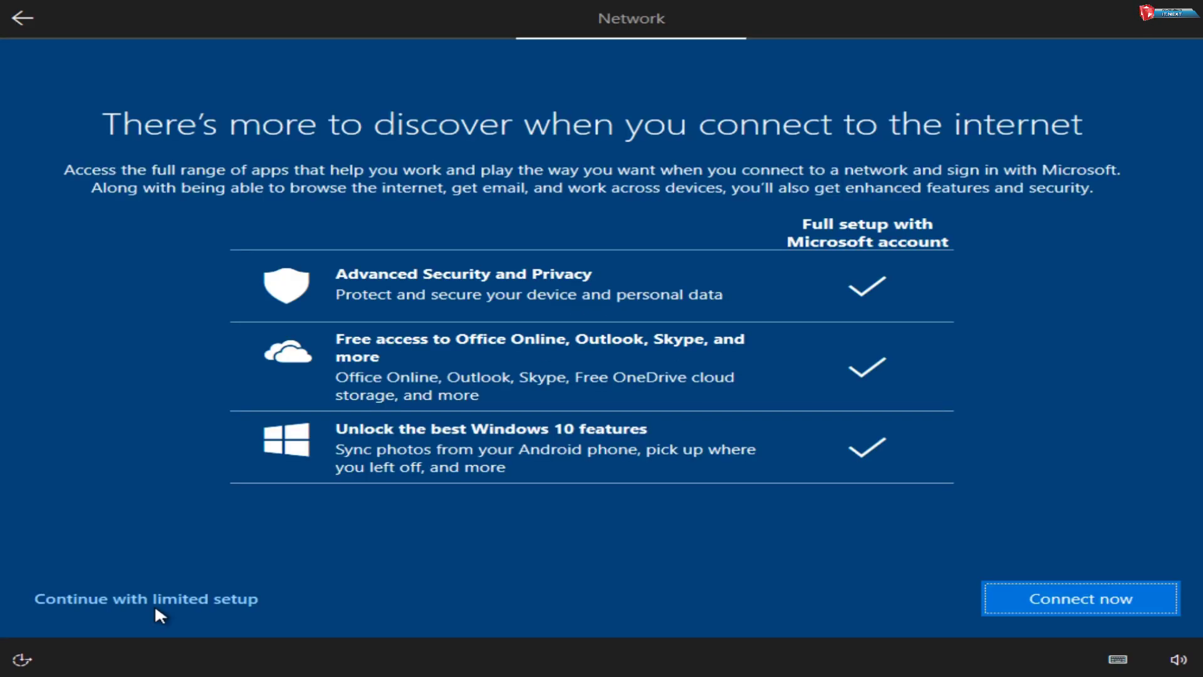
pyautogui.click(156, 607)
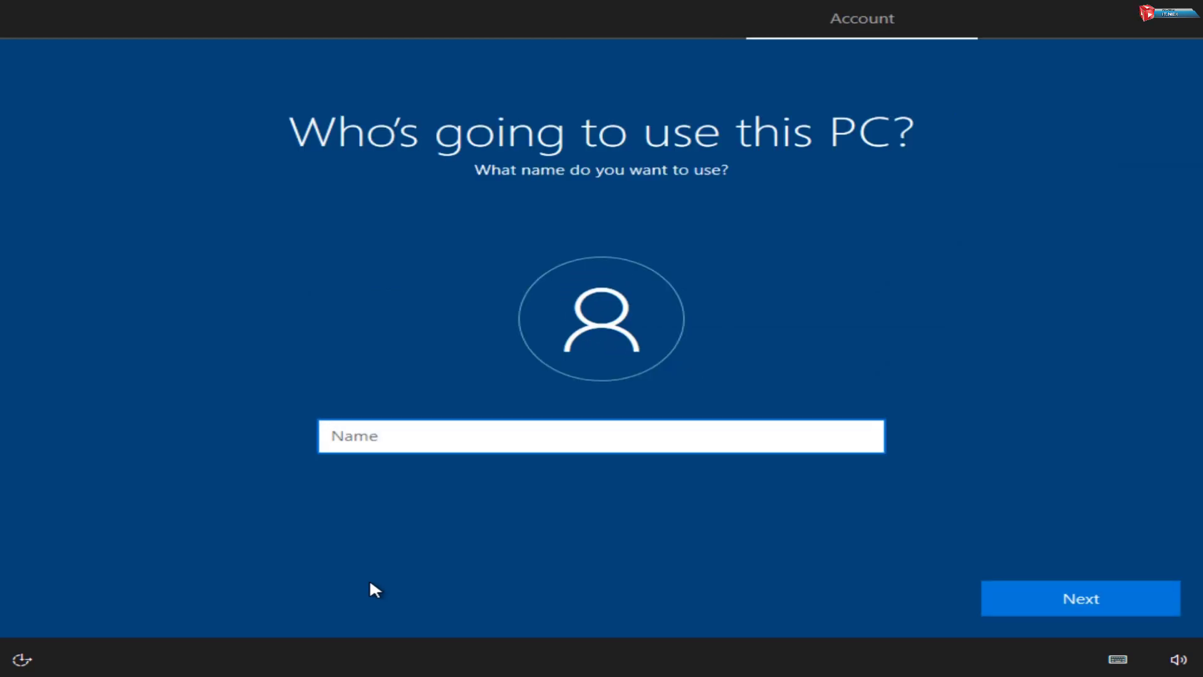
pyautogui.write('IT NEXT')
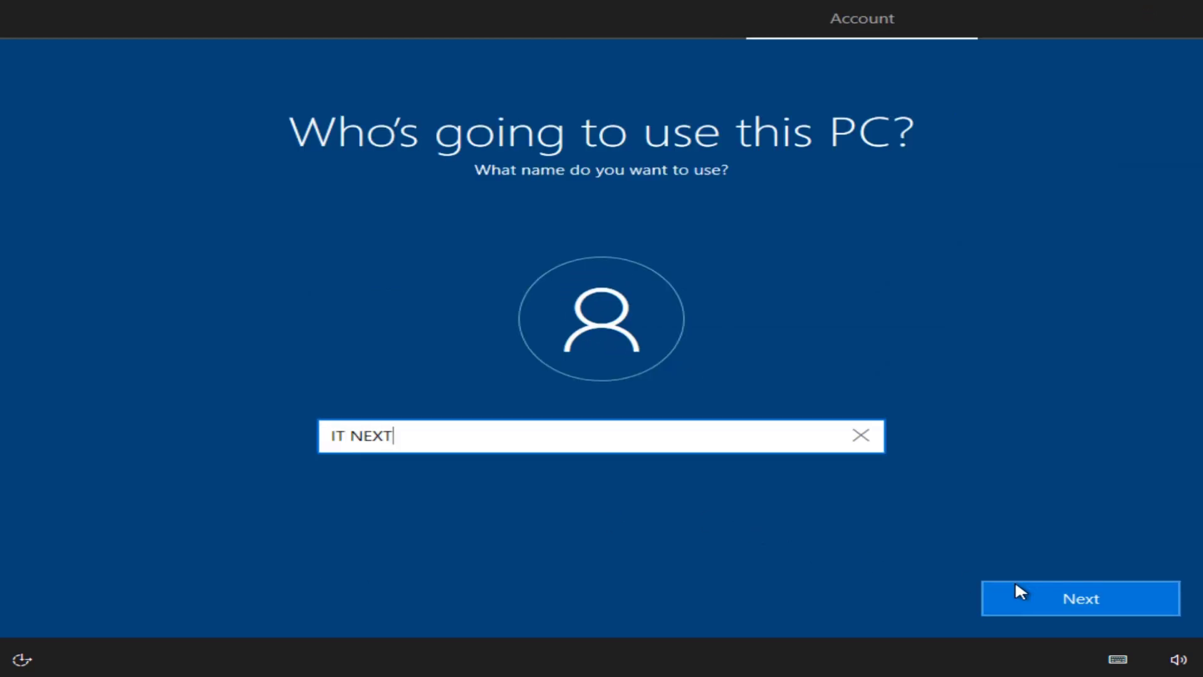
pyautogui.click(1055, 600)
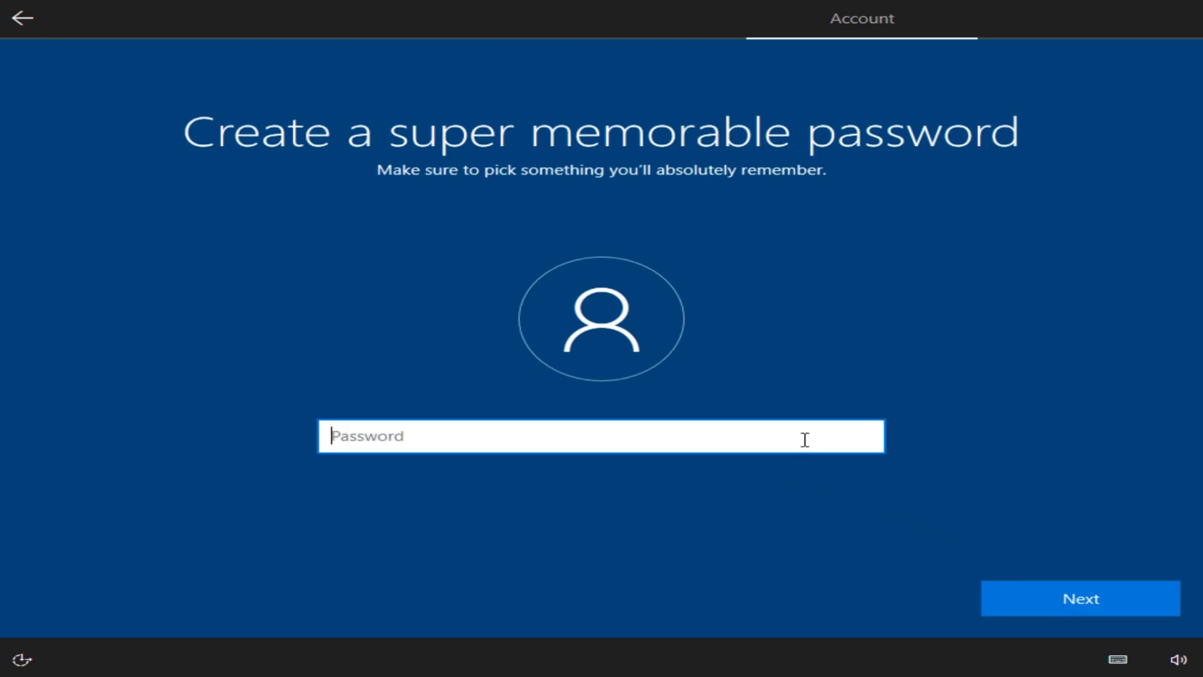
pyautogui.click(1096, 601)
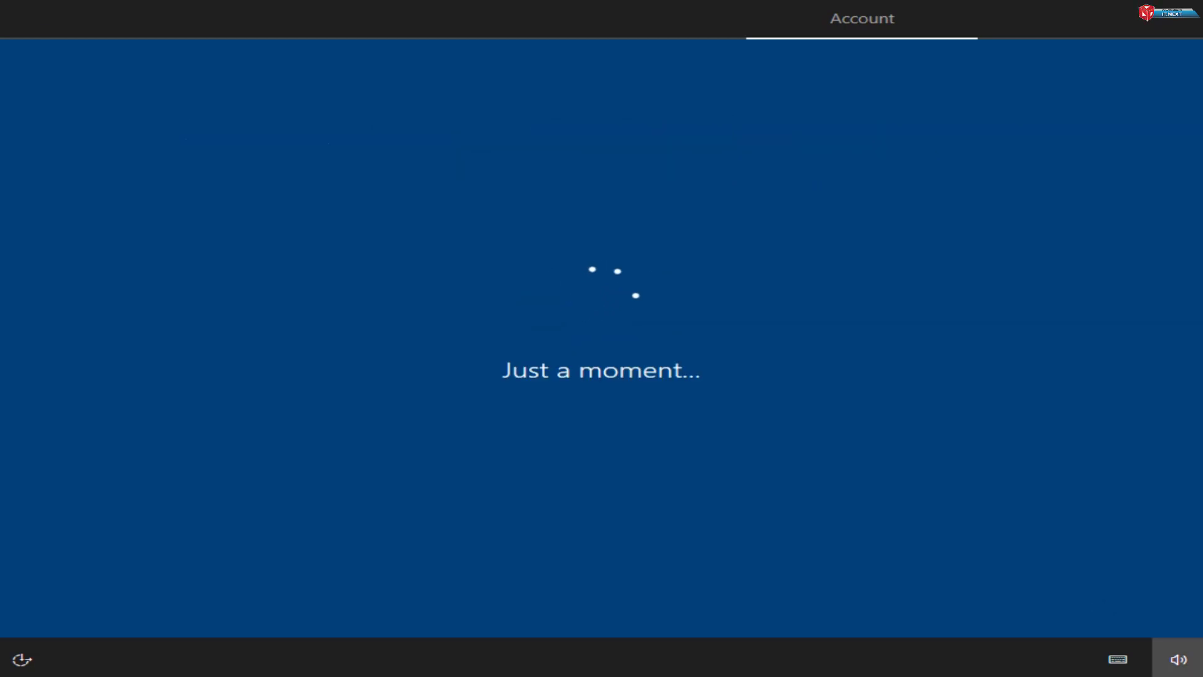
# - Turn off location sharing and accept the inking, advertising ID and Cortana privacy settings
pyautogui.press('Down')
pyautogui.click(1070, 599)
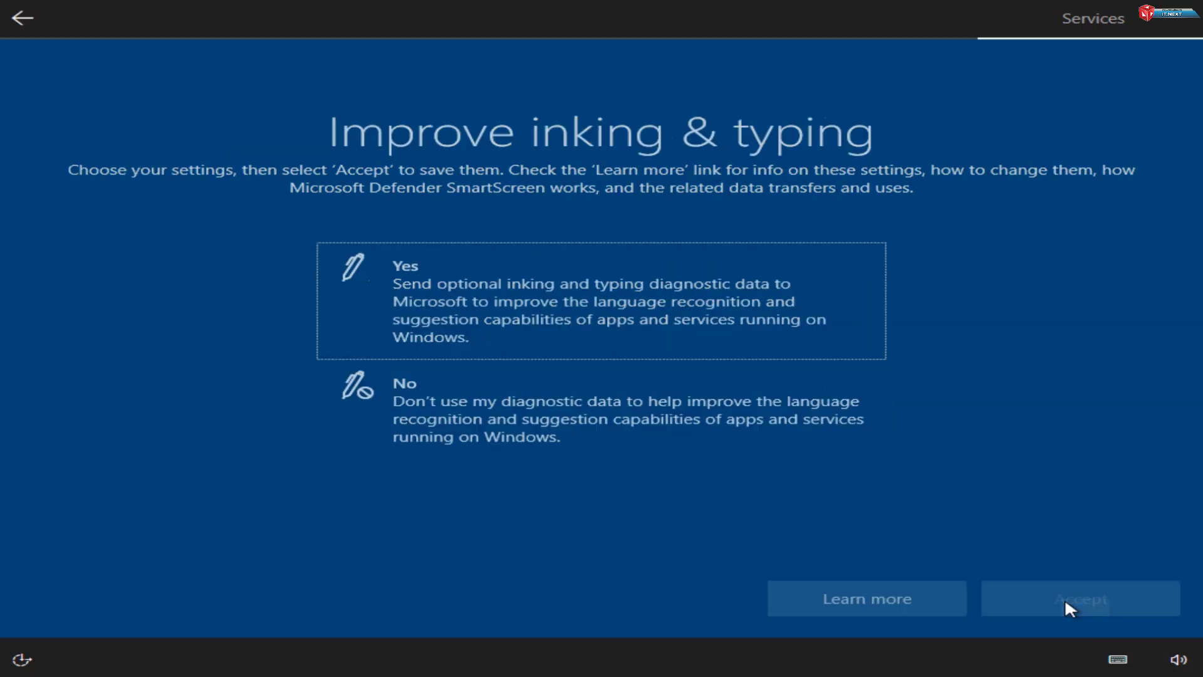
pyautogui.click(1067, 600)
pyautogui.click(1083, 599)
pyautogui.click(1107, 603)
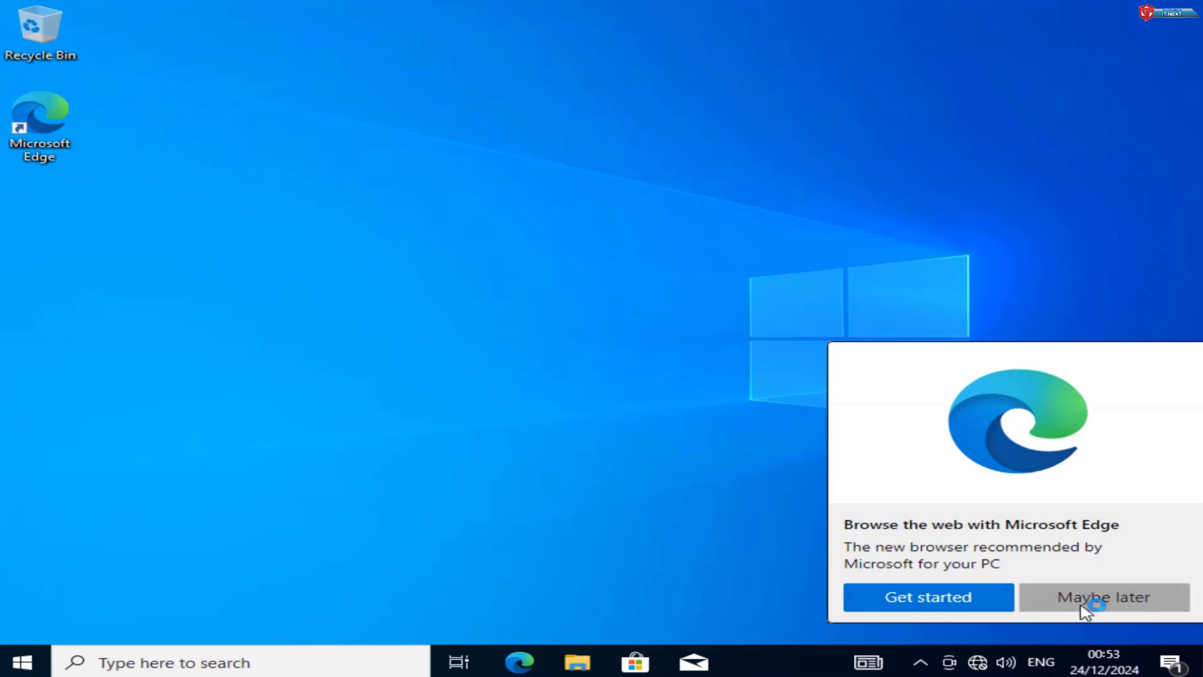
# - Dismiss the Microsoft Edge welcome offer and open the system properties for This PC
pyautogui.click(1082, 605)
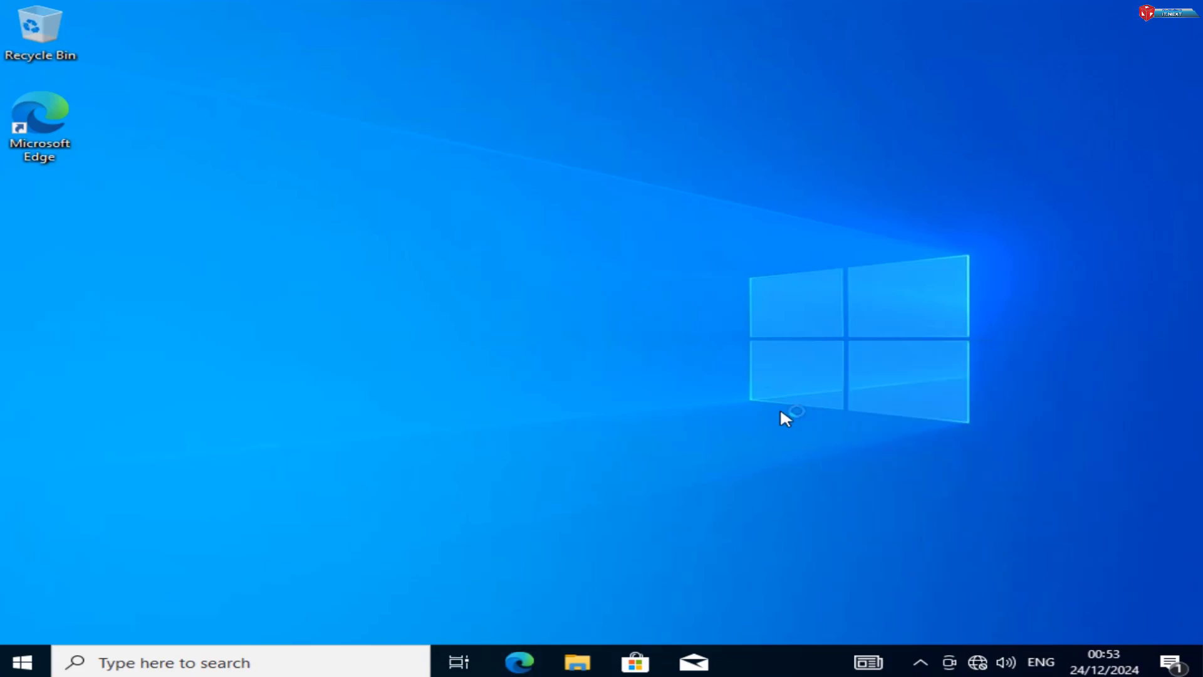
pyautogui.click(715, 401)
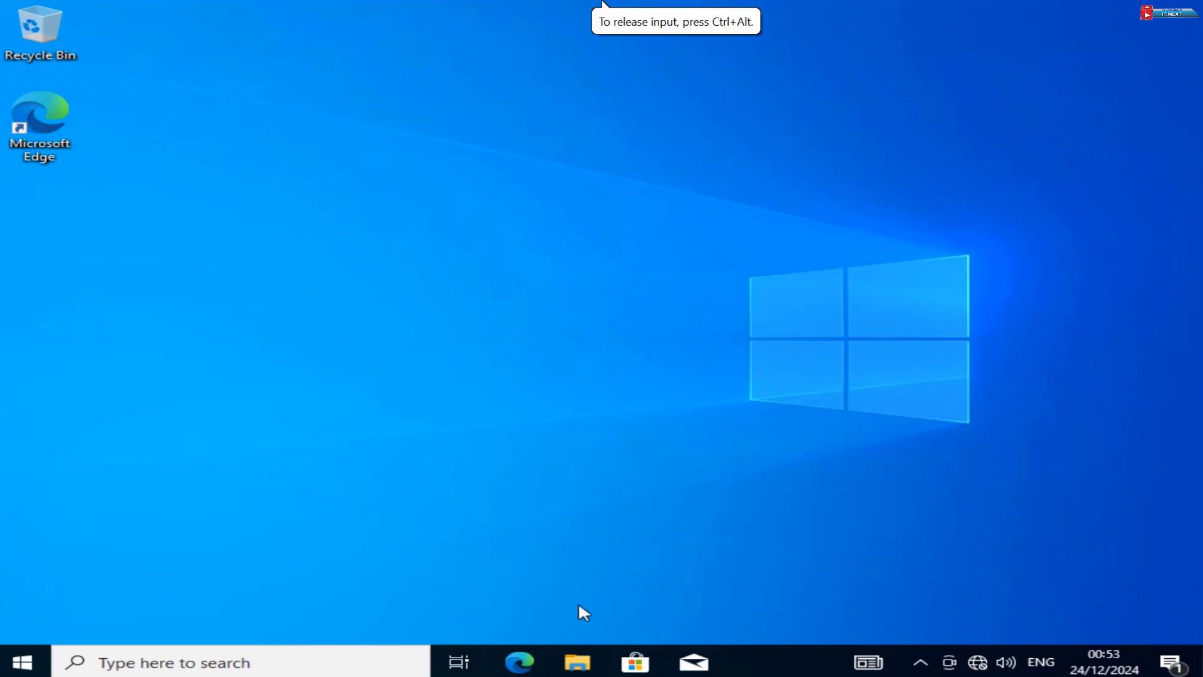
pyautogui.click(583, 666)
pyautogui.rightClick(236, 325)
pyautogui.click(351, 556)
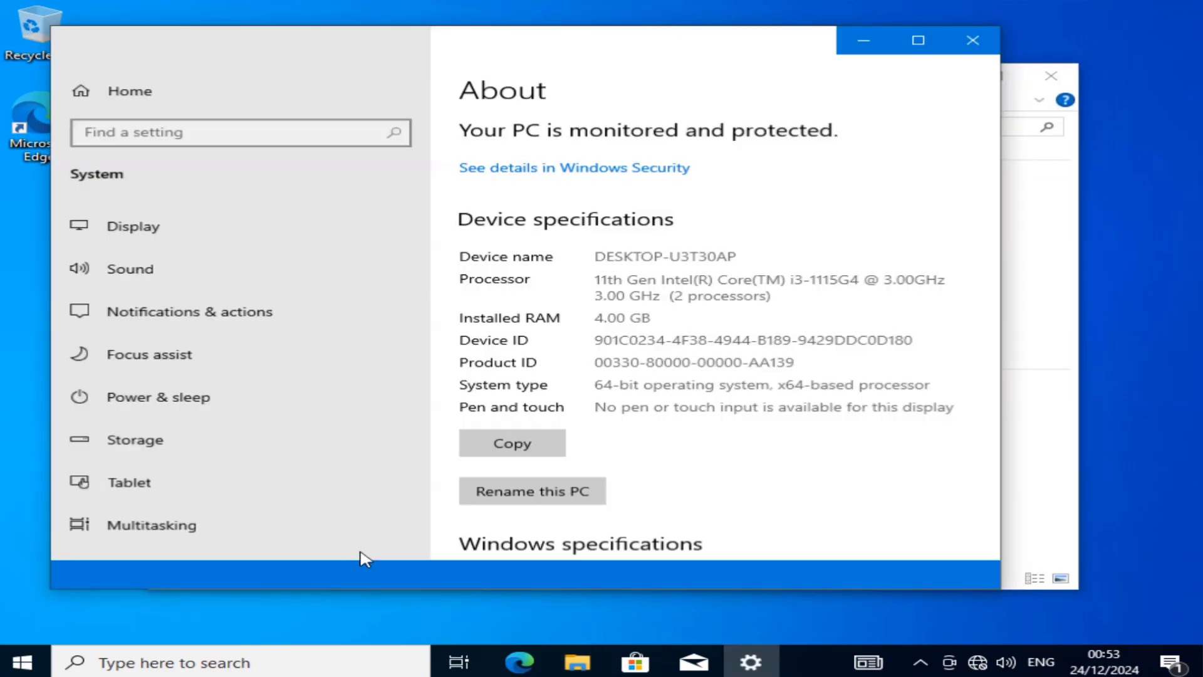
# - Verify Windows 10 Pro 22H2, build 19045.3803, then close Settings and File Explorer
pyautogui.scroll(-4, 677, 325)
pyautogui.doubleClick(636, 396)
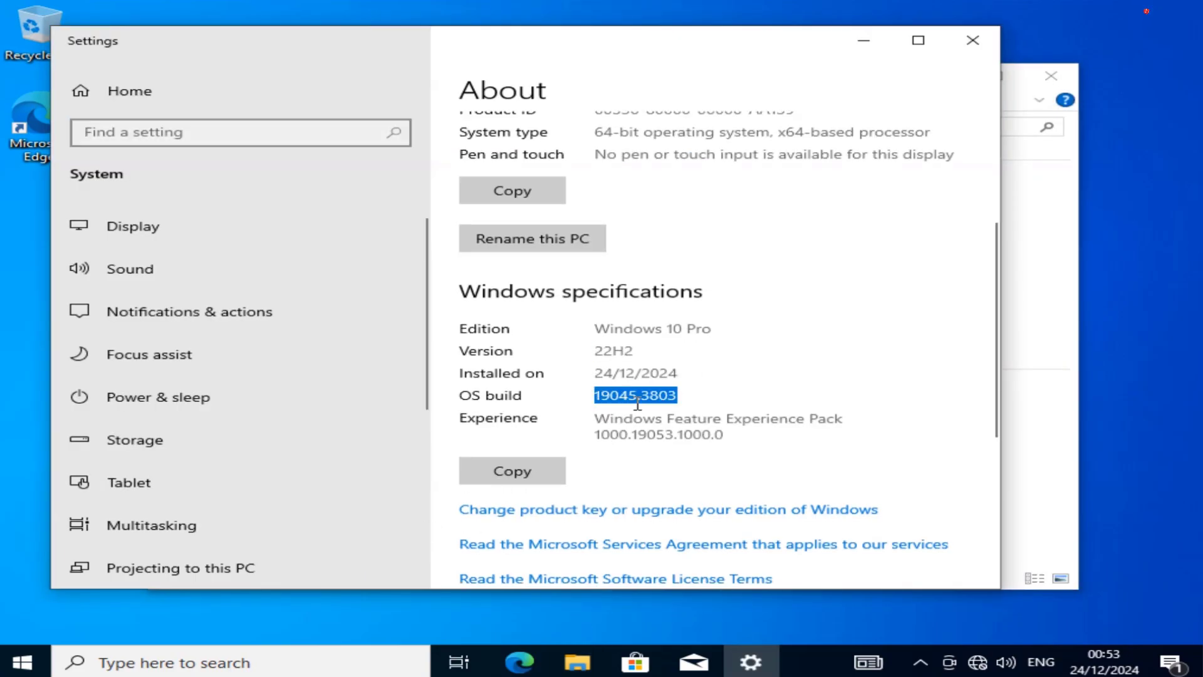
pyautogui.click(972, 40)
pyautogui.click(1051, 76)
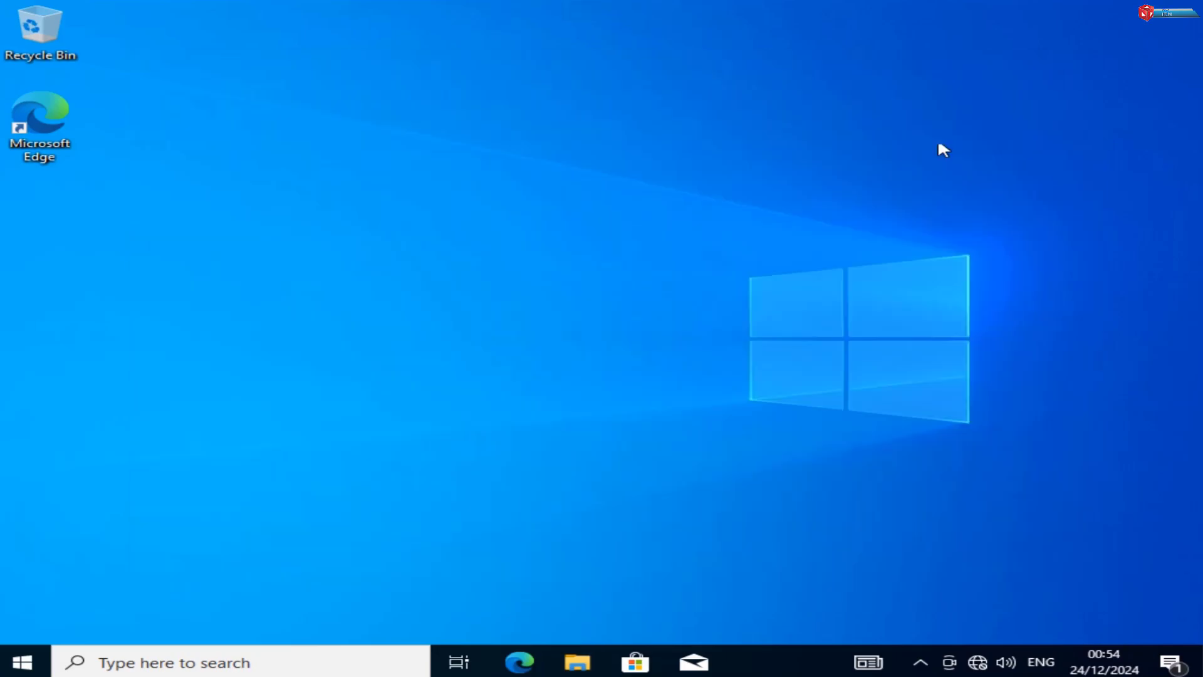
pyautogui.rightClick(816, 182)
pyautogui.click(863, 232)
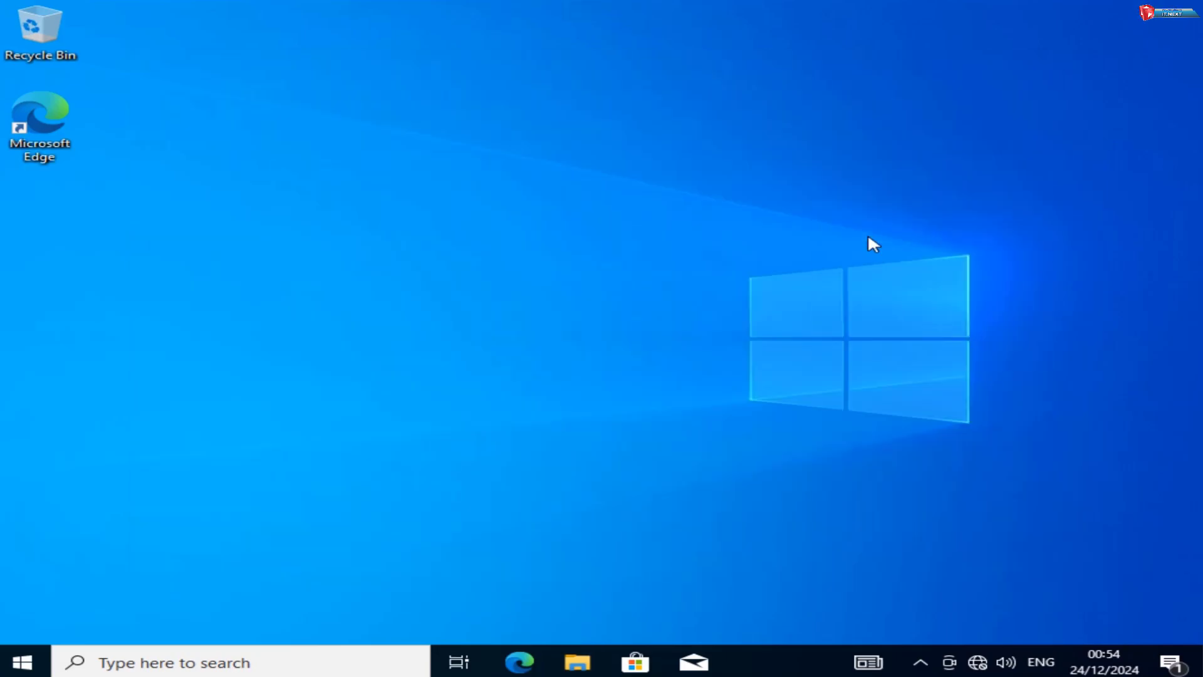